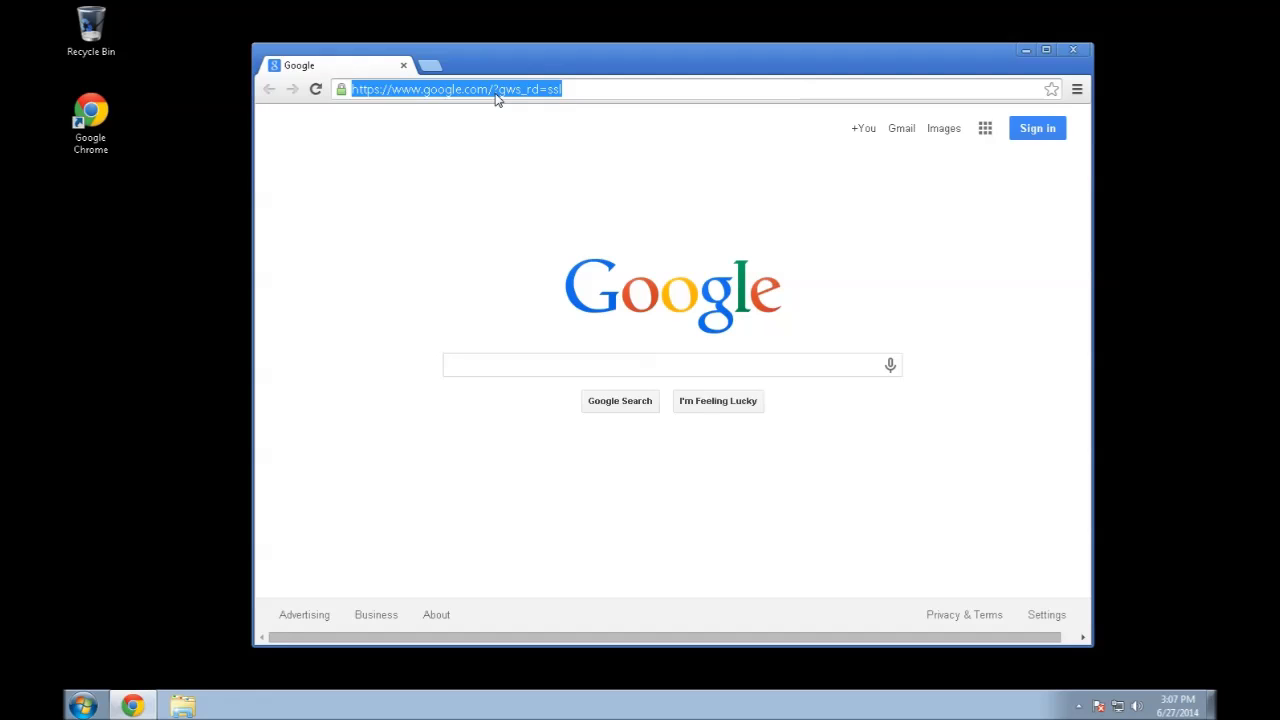
Load toontownservers.com/source in Chrome to reach the Useful Links list
type("toontownser")
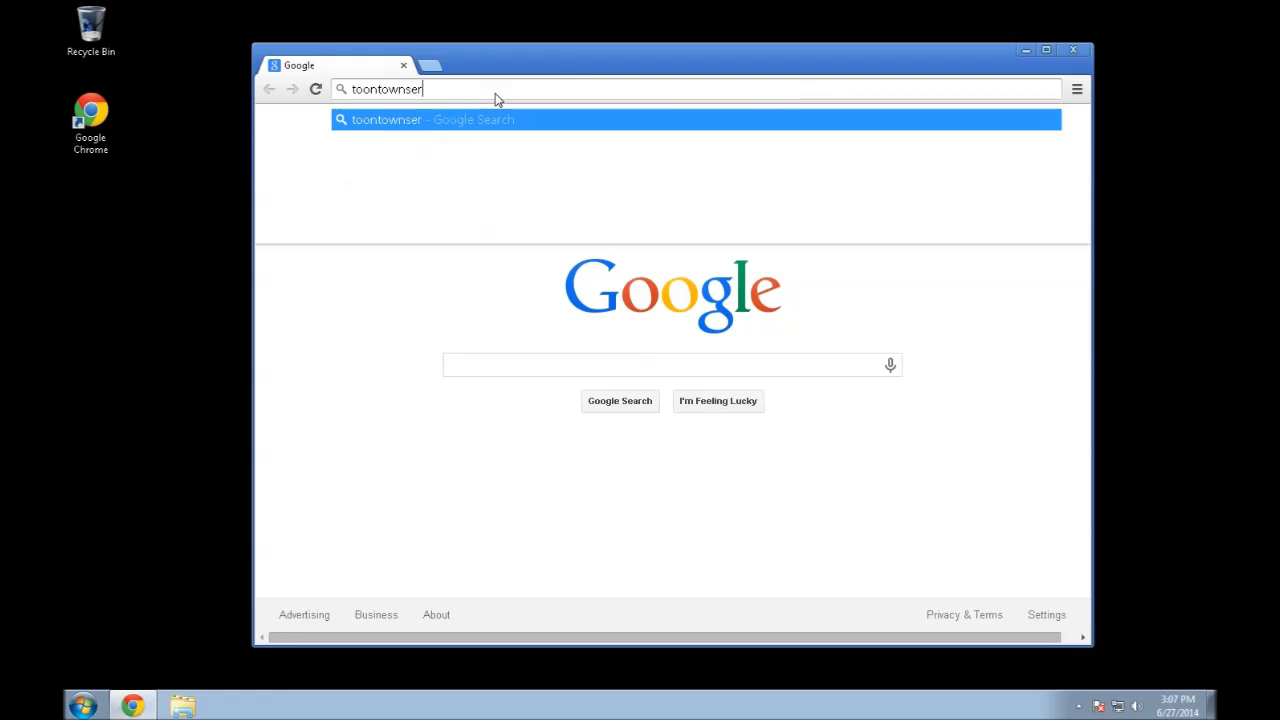
type("vers.com/source")
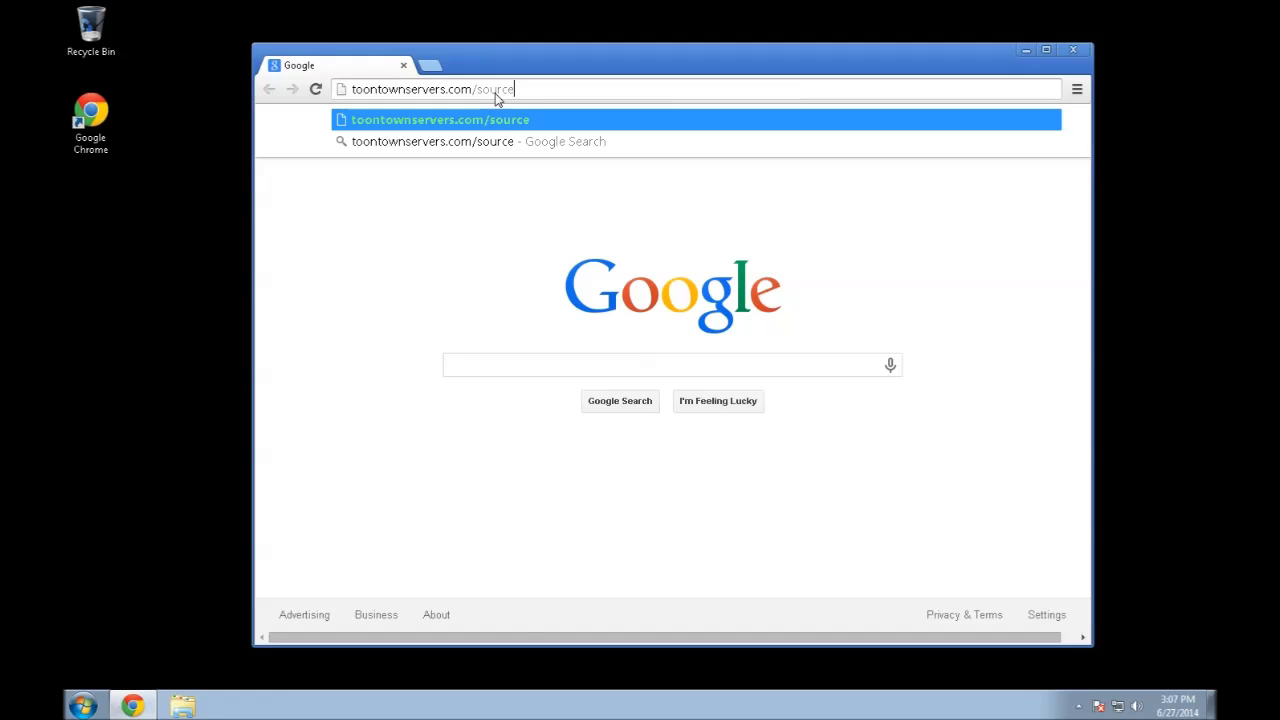
key("Return")
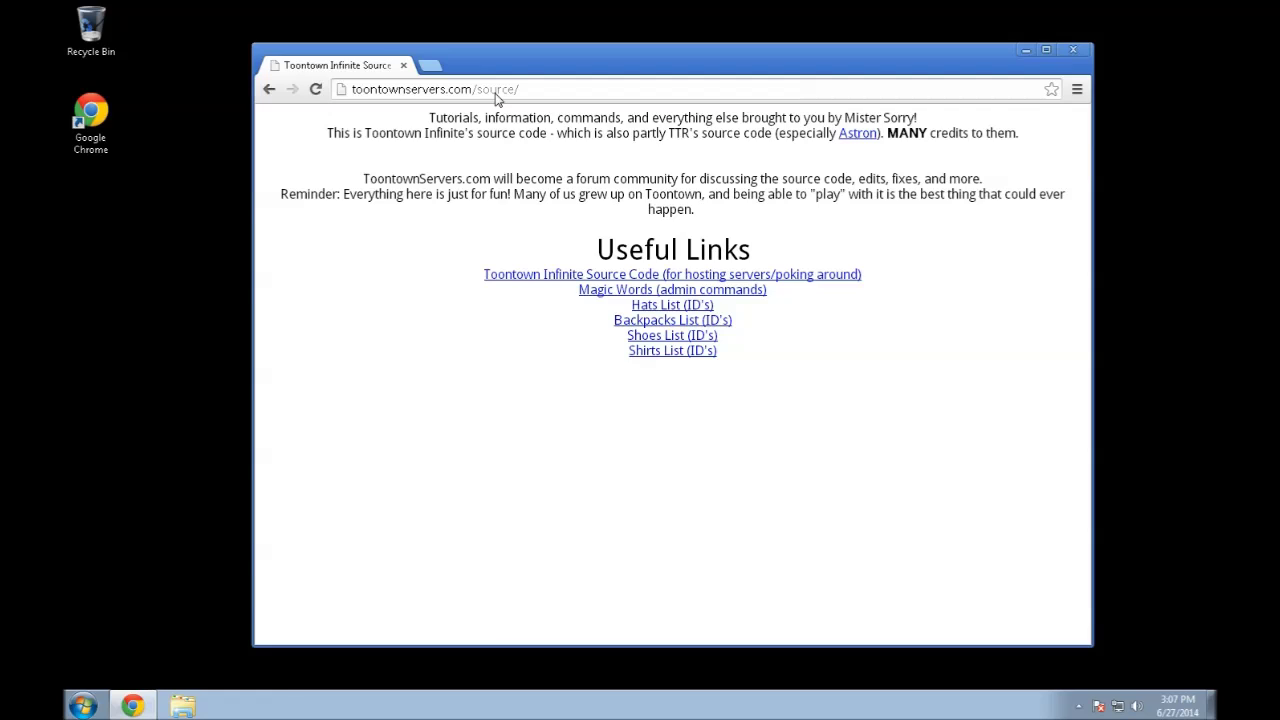
Follow the Toontown Infinite Source Code link and download TTISource.zip from MEGA
left_click(534, 280)
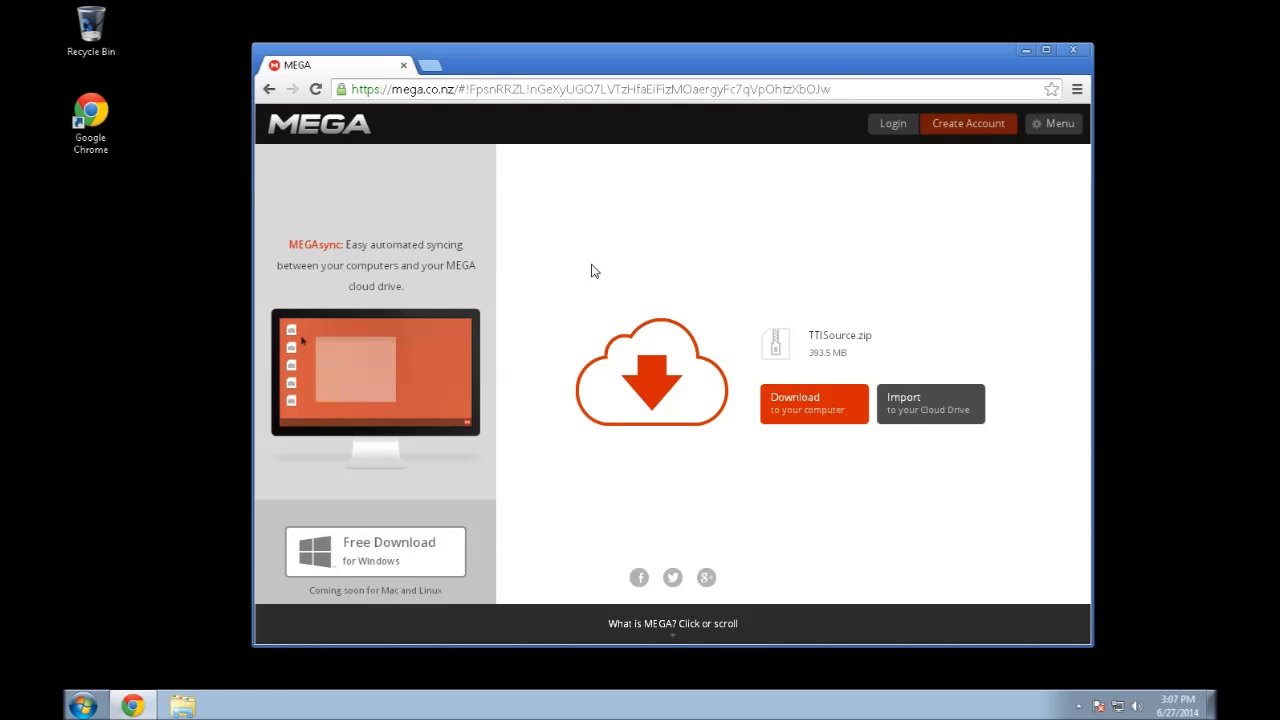
left_click(789, 412)
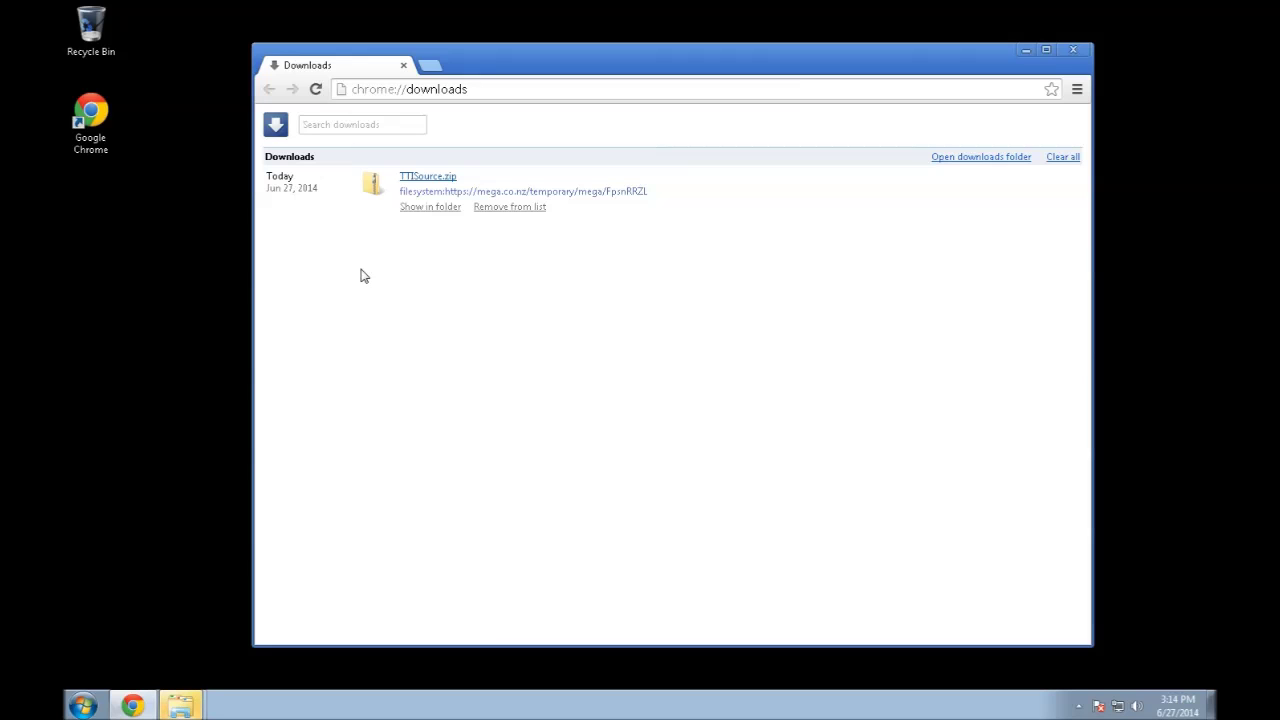
Extract TTISource.zip into C:\TTISource from its download folder, then return to Chrome
left_click(440, 208)
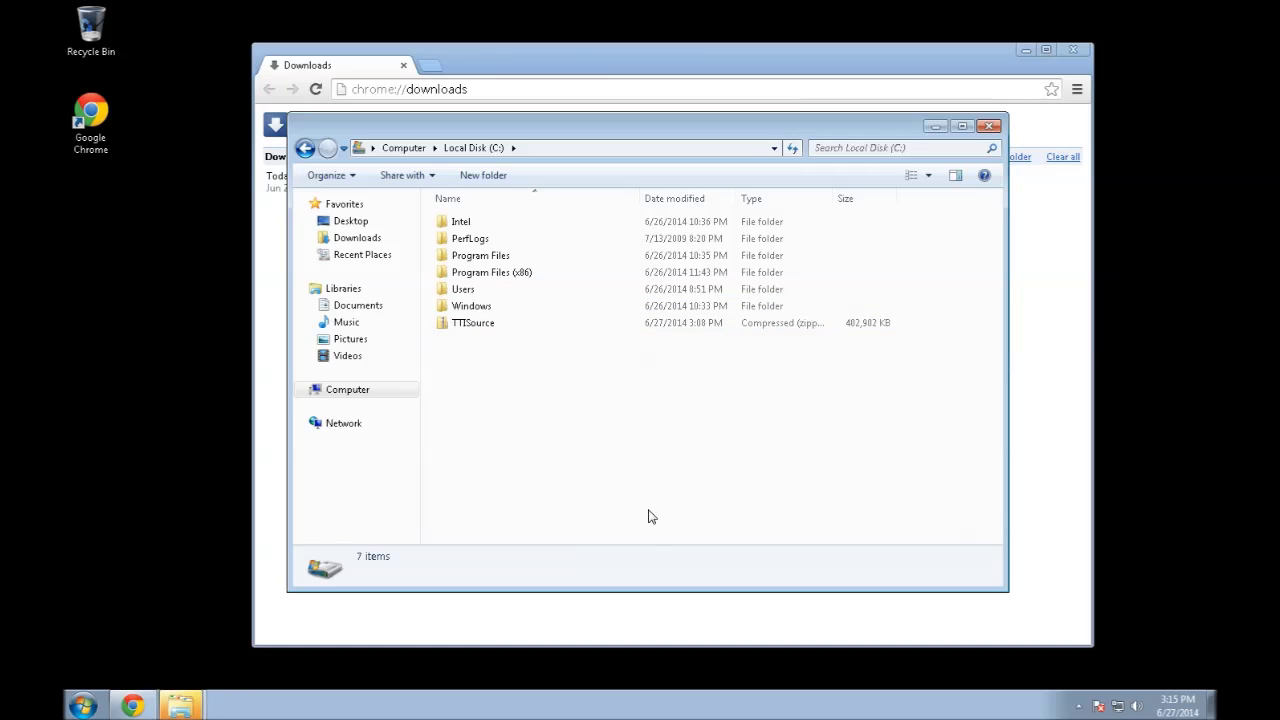
right_click(475, 328)
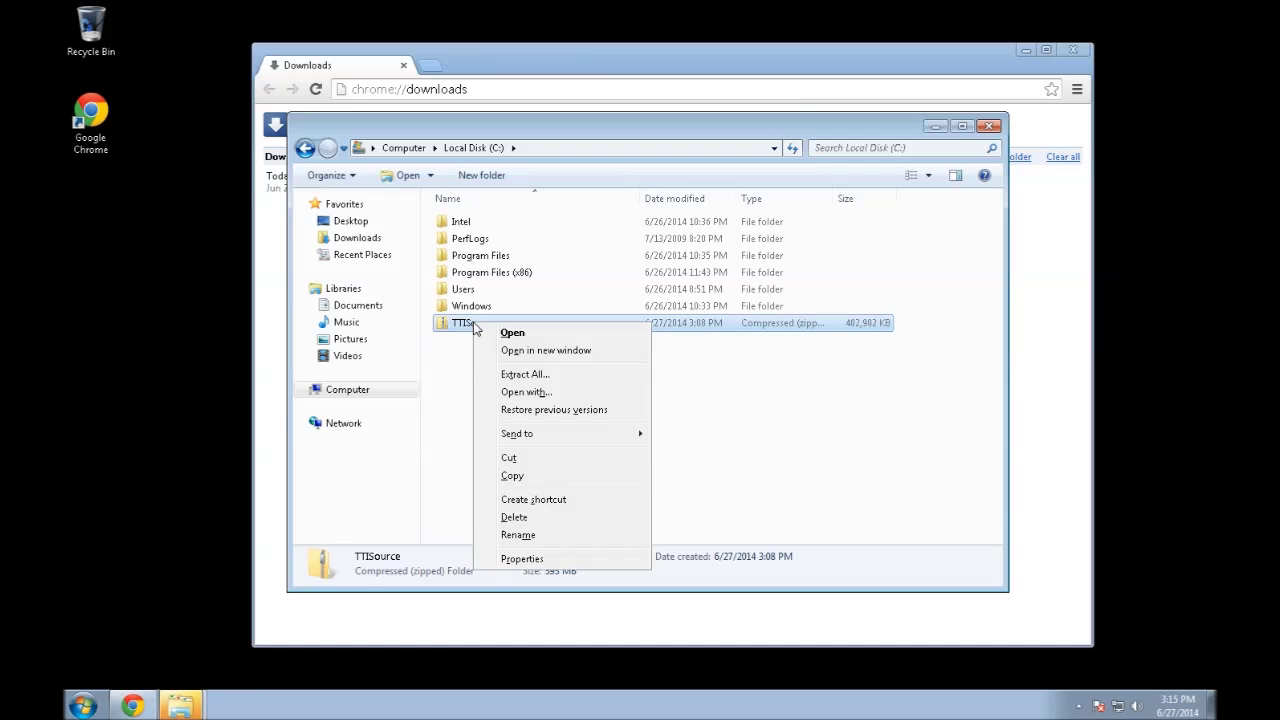
left_click(520, 376)
left_click(790, 505)
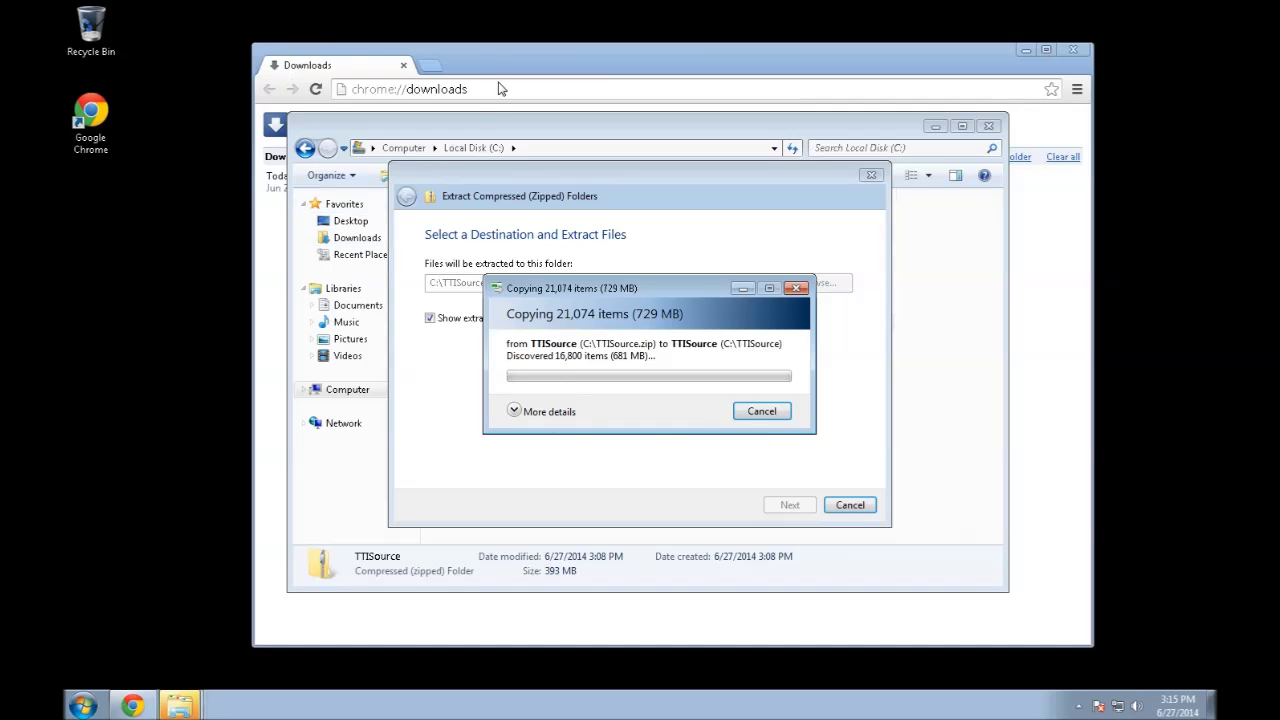
key("alt+Tab")
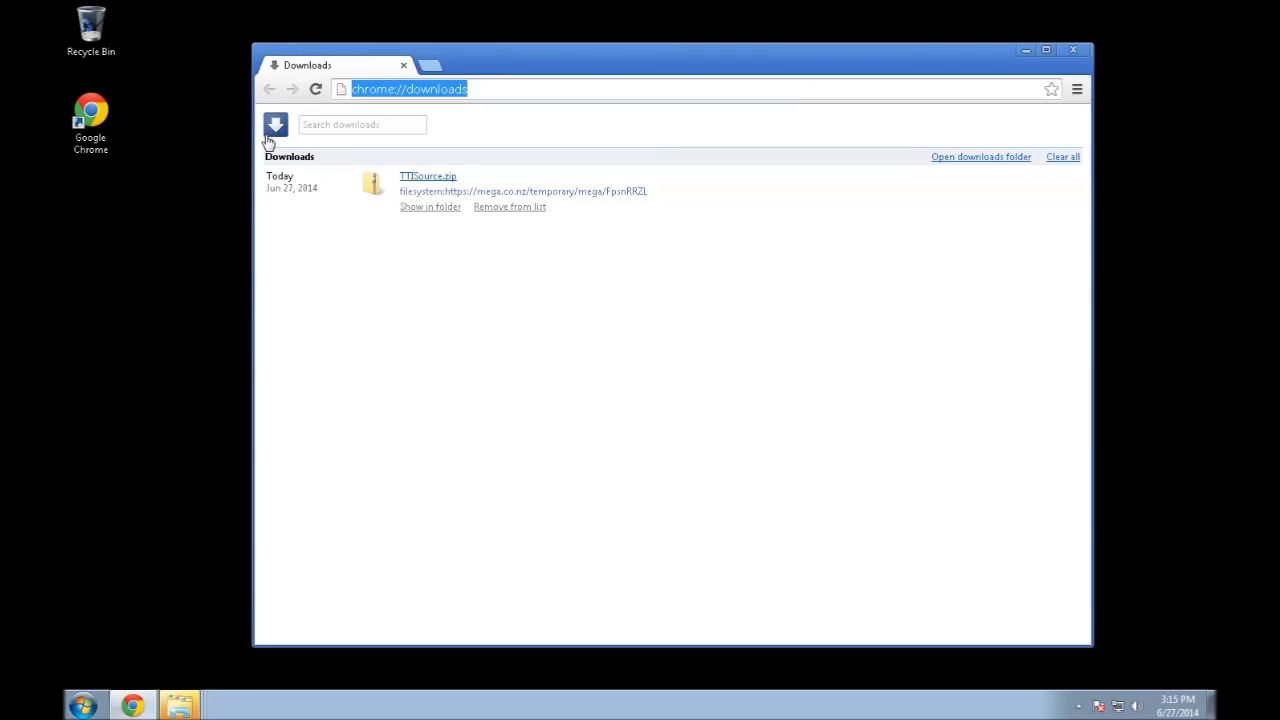
Search Google for 7zip, then close the Chrome window
type("7zip")
key("Return")
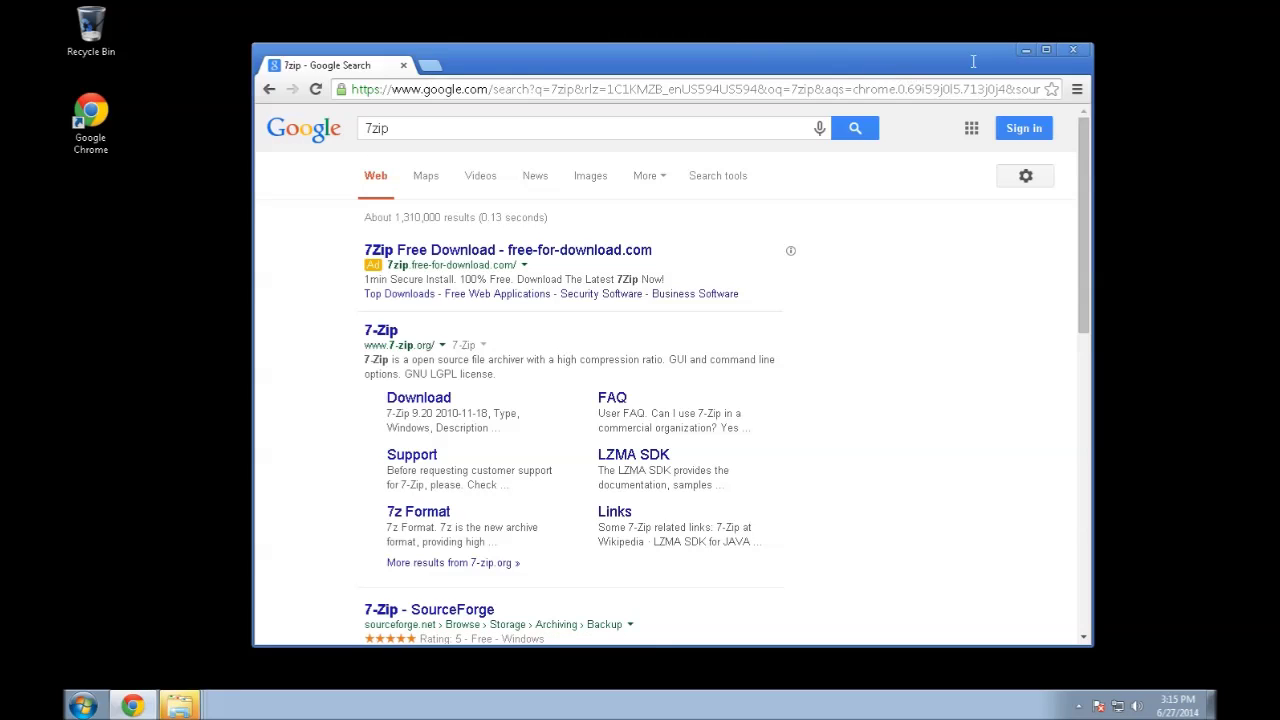
left_click(1072, 52)
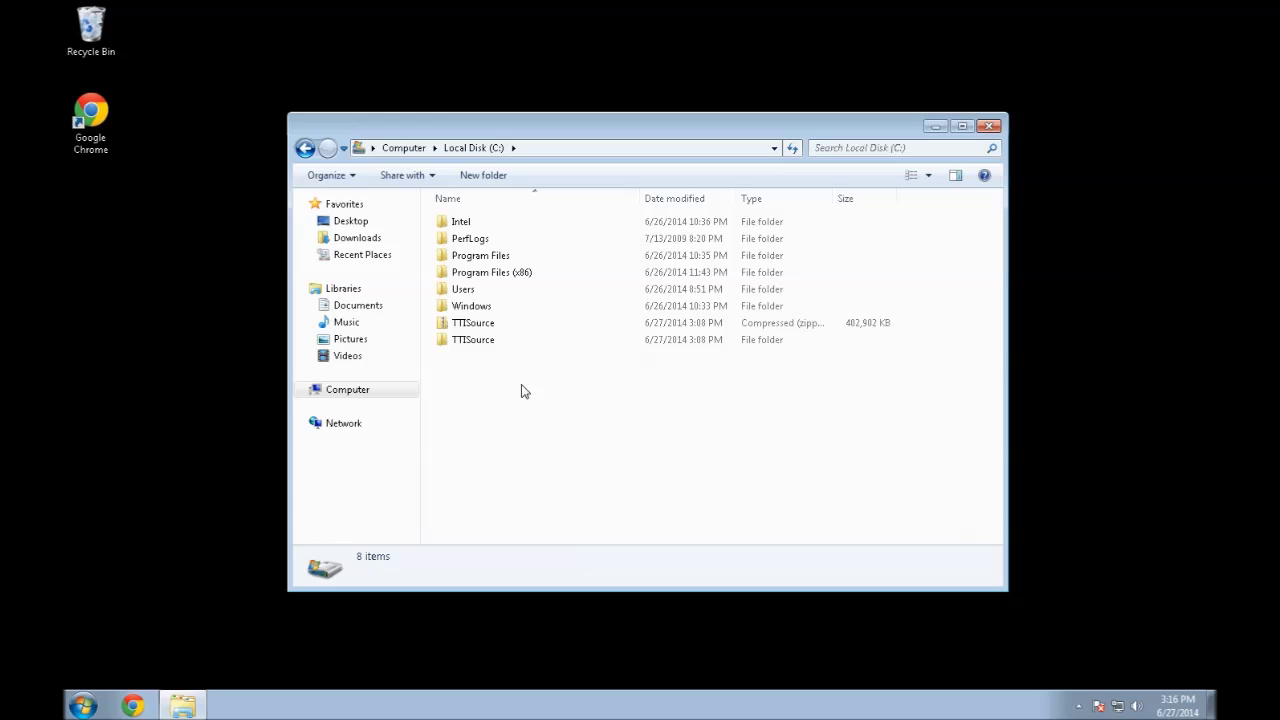
Open the extracted TTISource folder and its inner TTISource folder
double_click(476, 341)
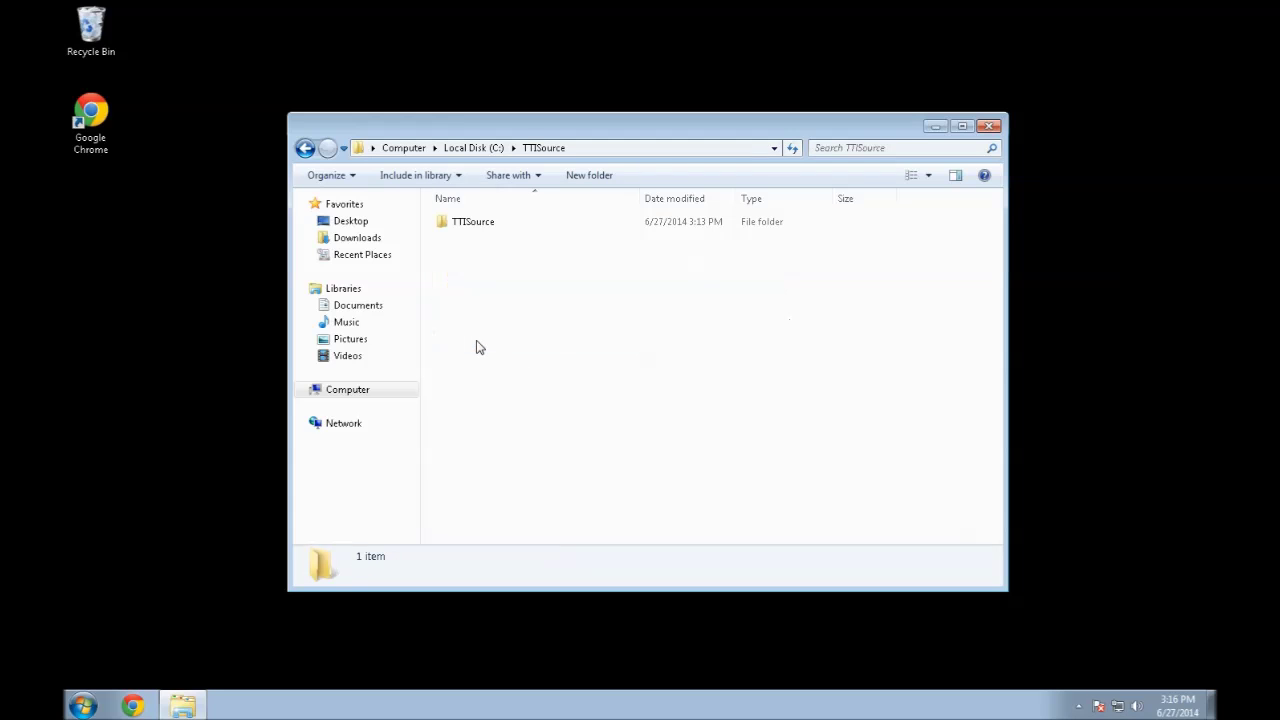
left_click(473, 224)
double_click(473, 224)
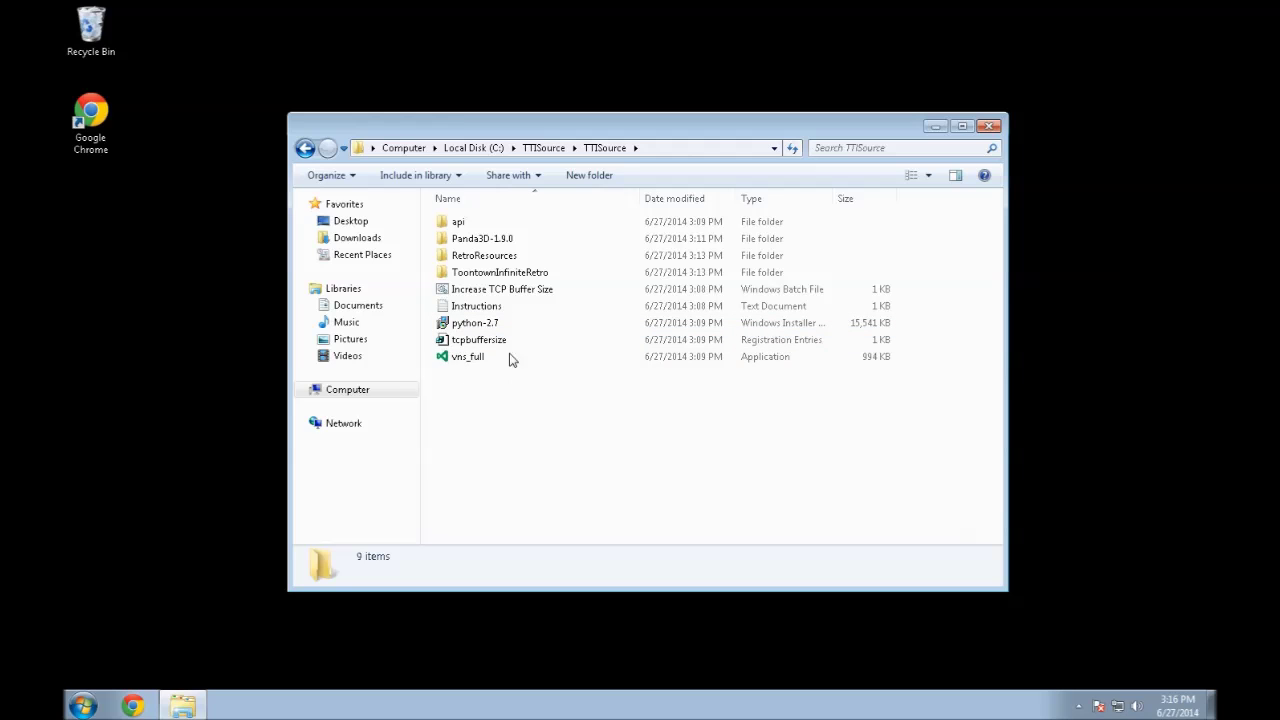
Install Python 2.7 for all users with the default directory and features
double_click(477, 324)
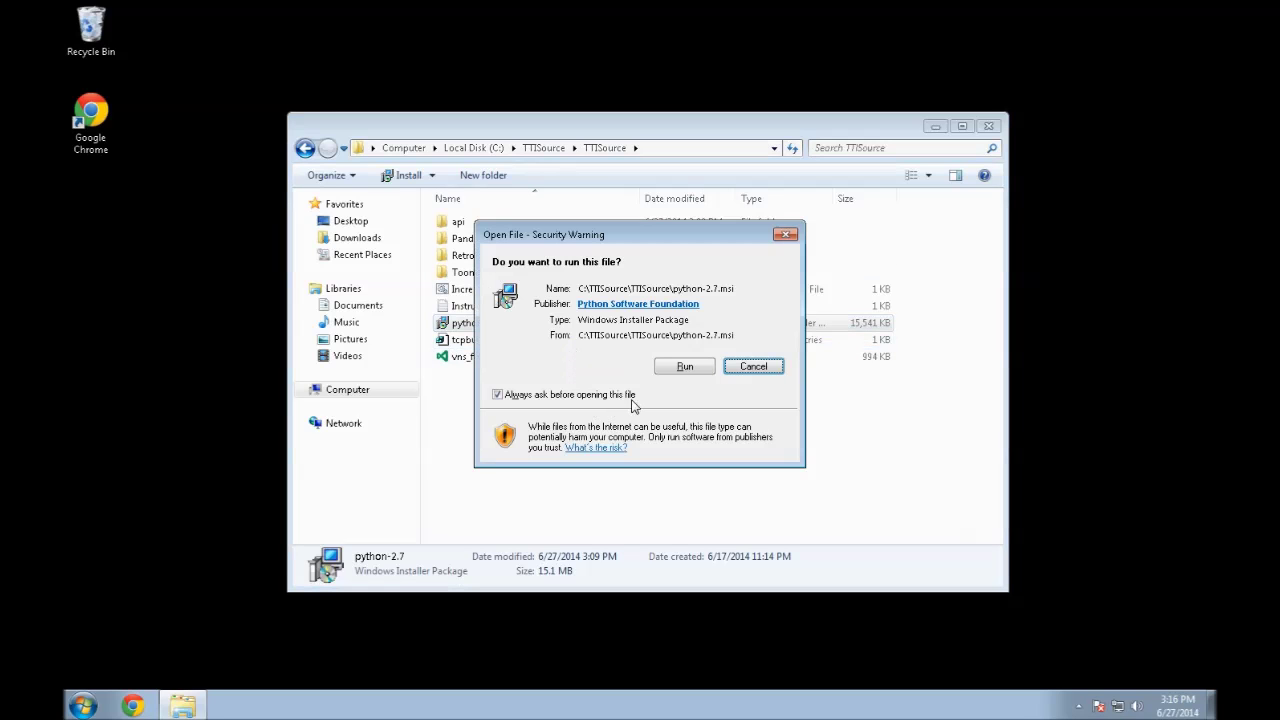
left_click(686, 368)
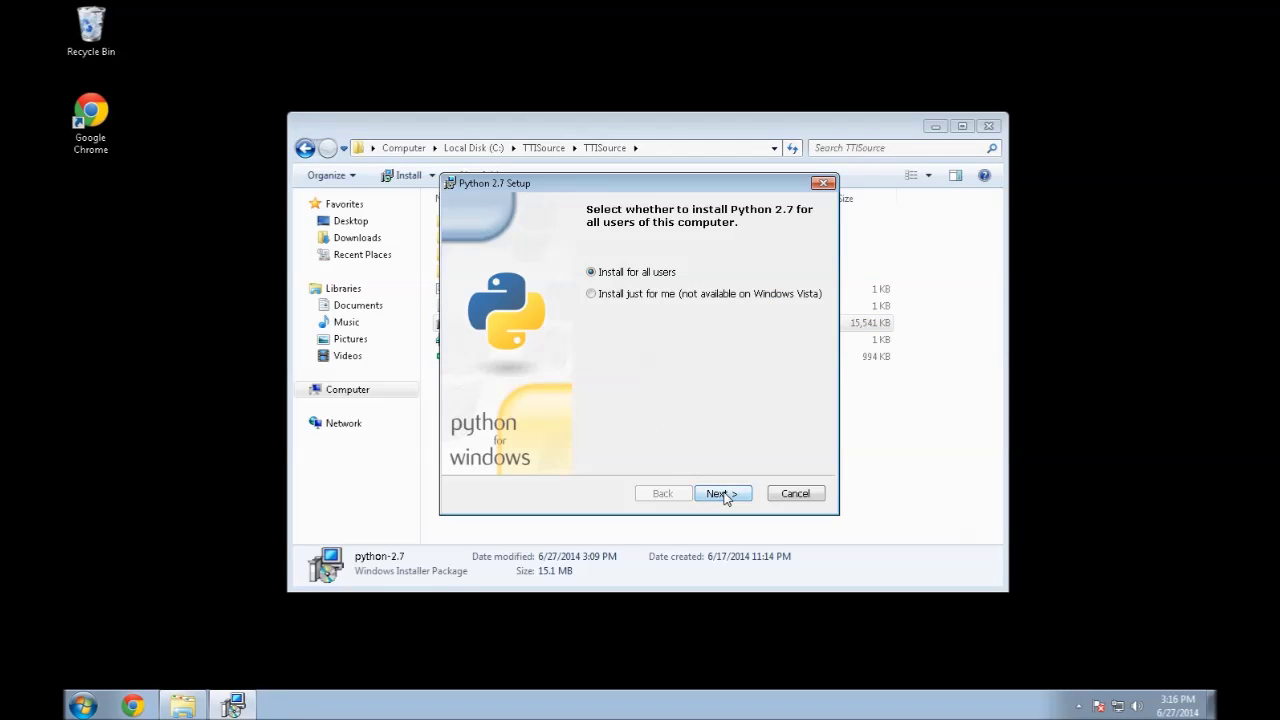
left_click(722, 493)
left_click(722, 493)
left_click(727, 493)
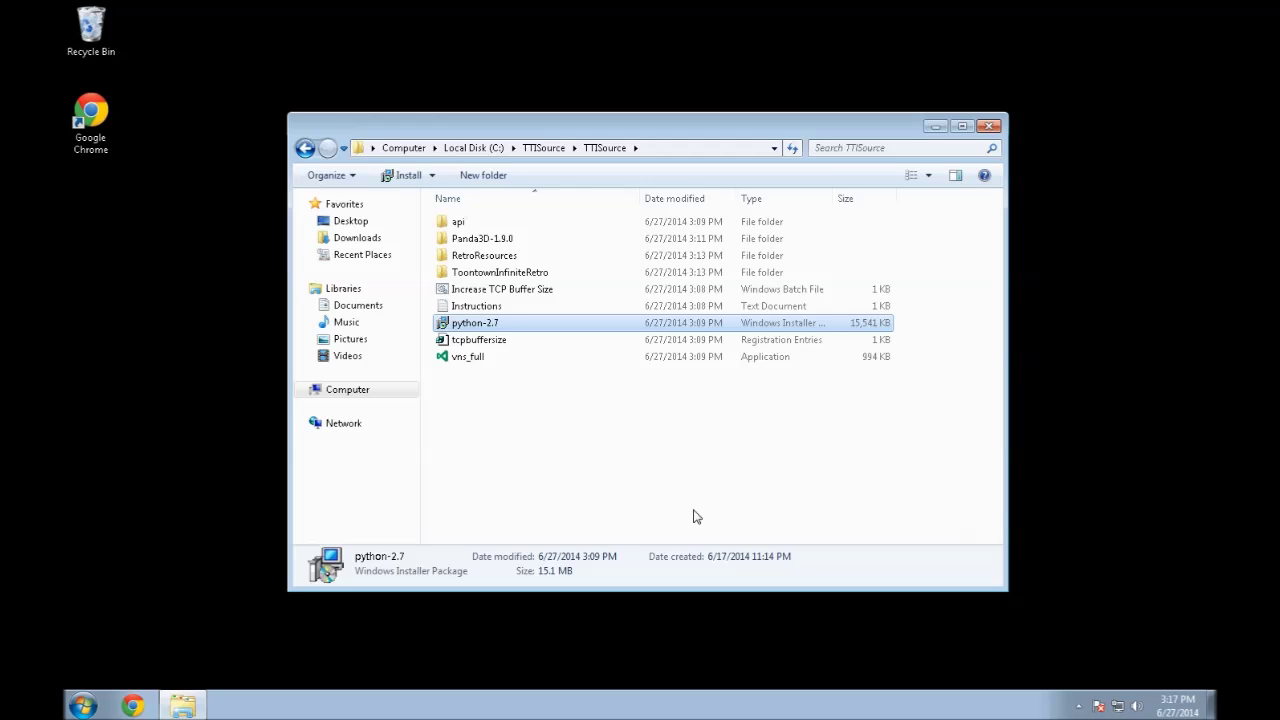
Install Visual Studio Express 2013 for Web from vns_full, approving admin access, then close setup
double_click(473, 358)
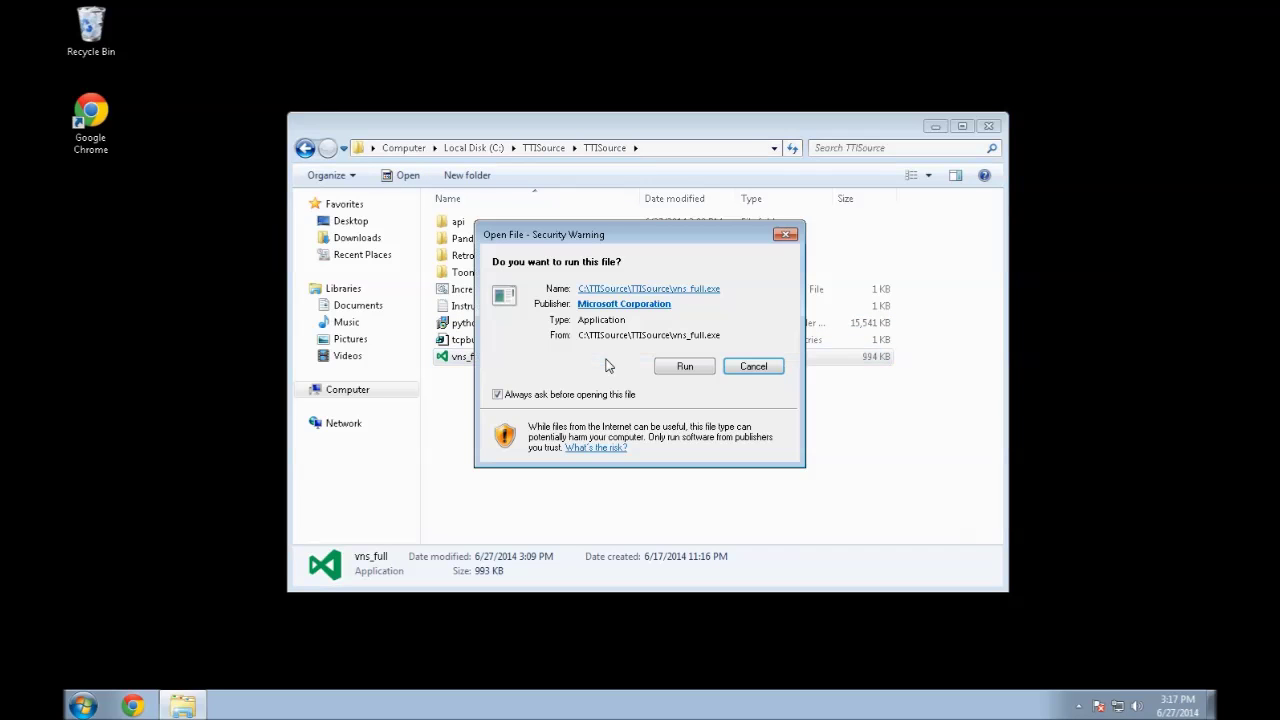
left_click(673, 370)
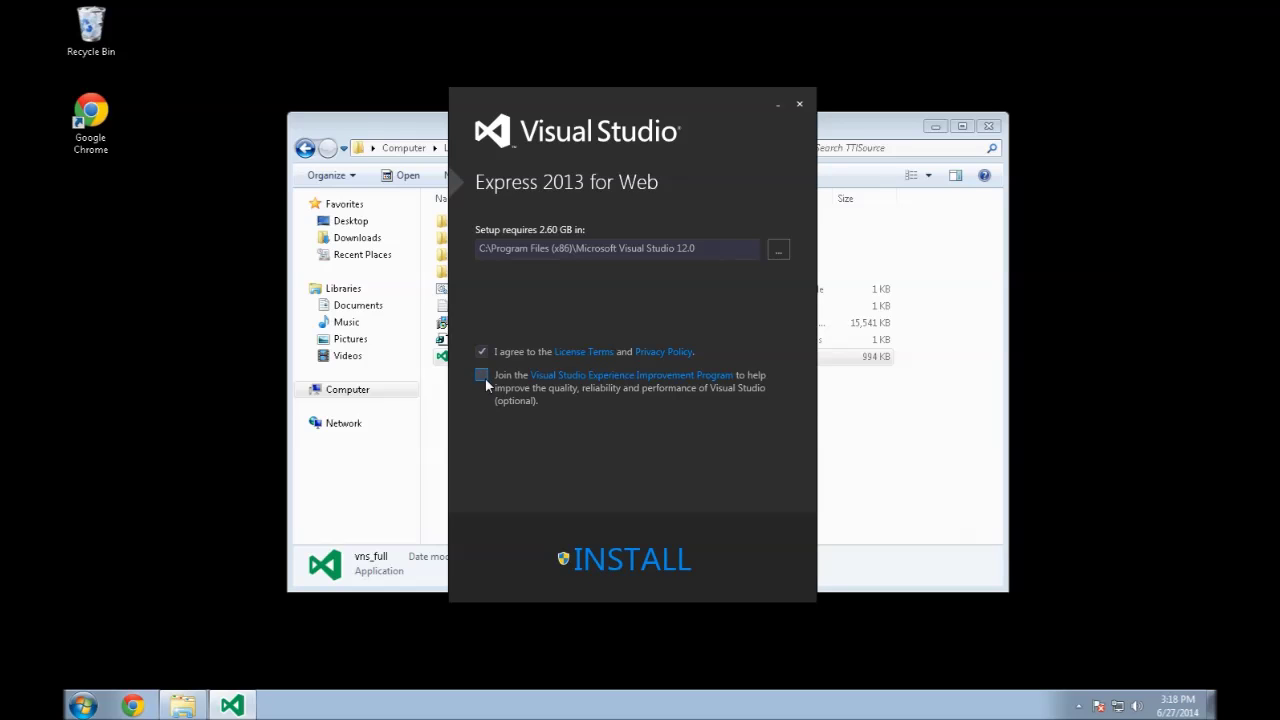
left_click(625, 562)
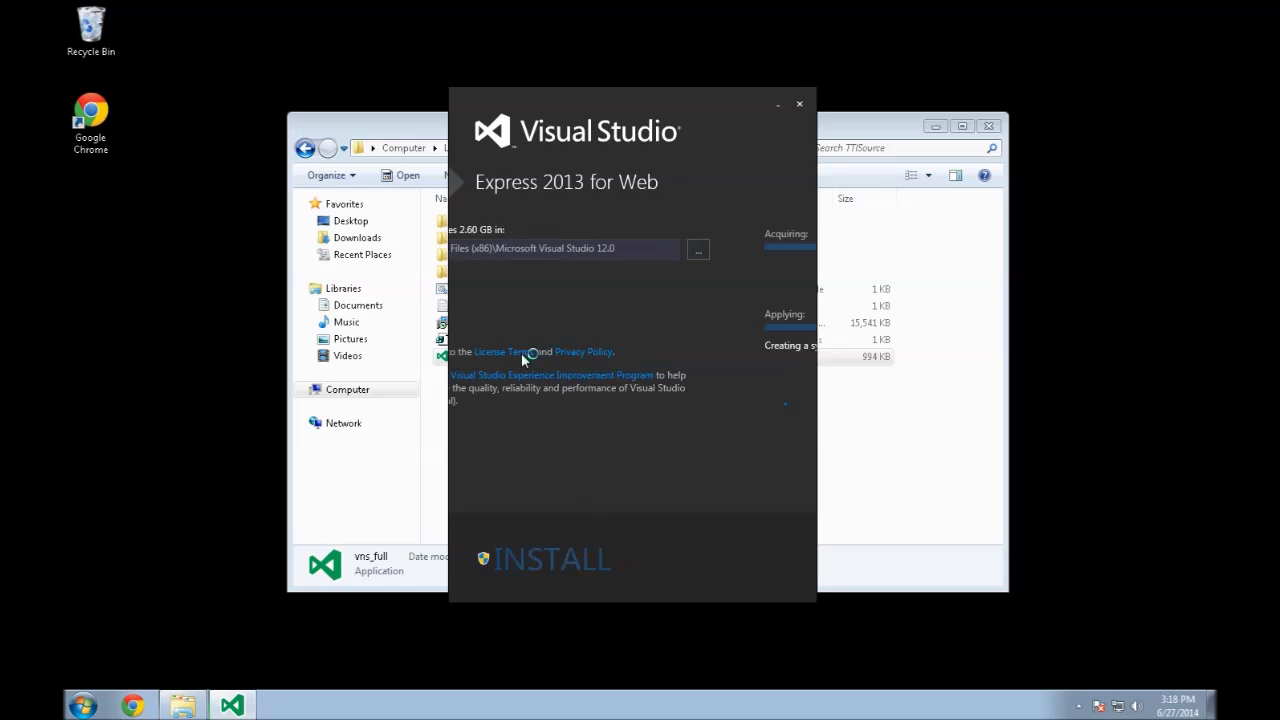
left_click(700, 368)
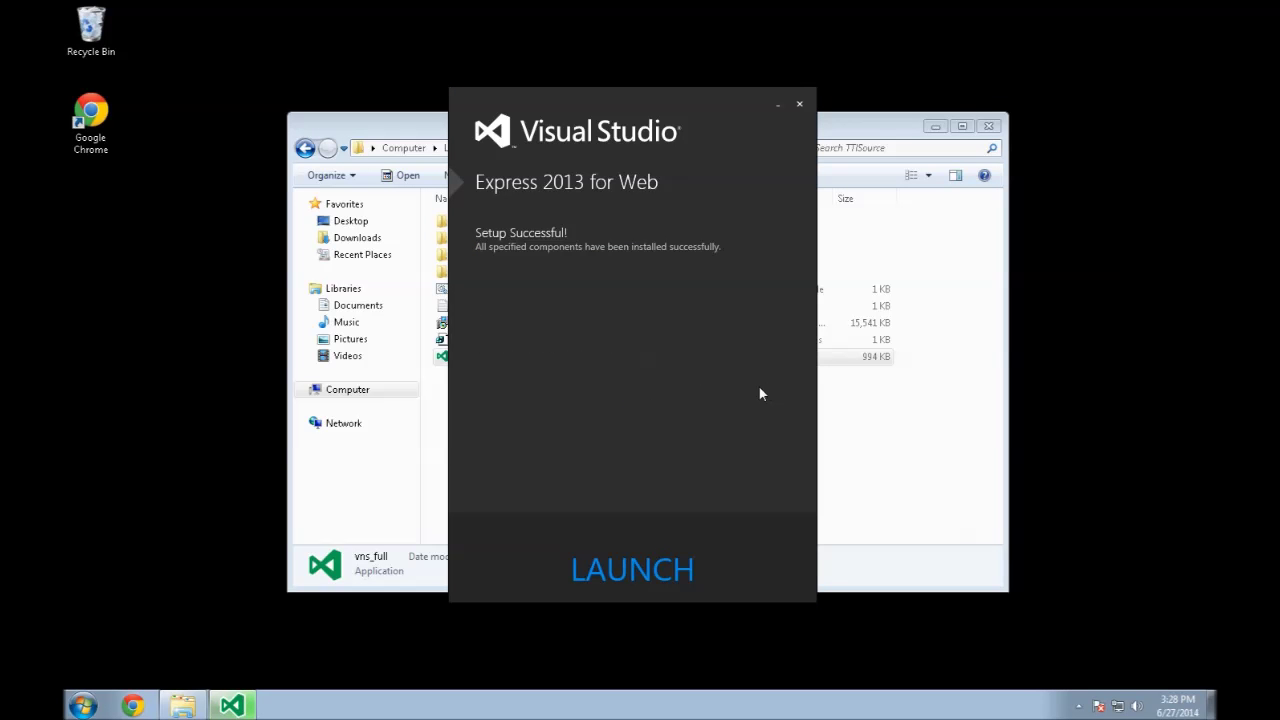
left_click(799, 103)
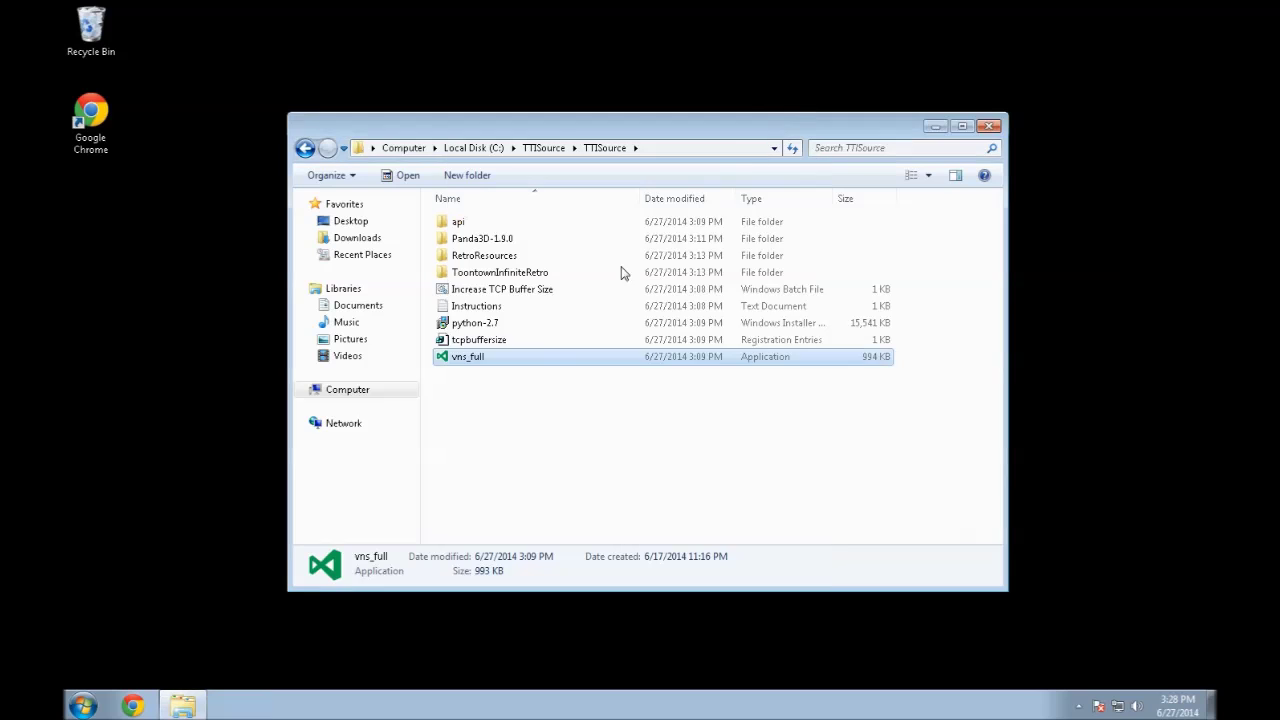
left_click(480, 453)
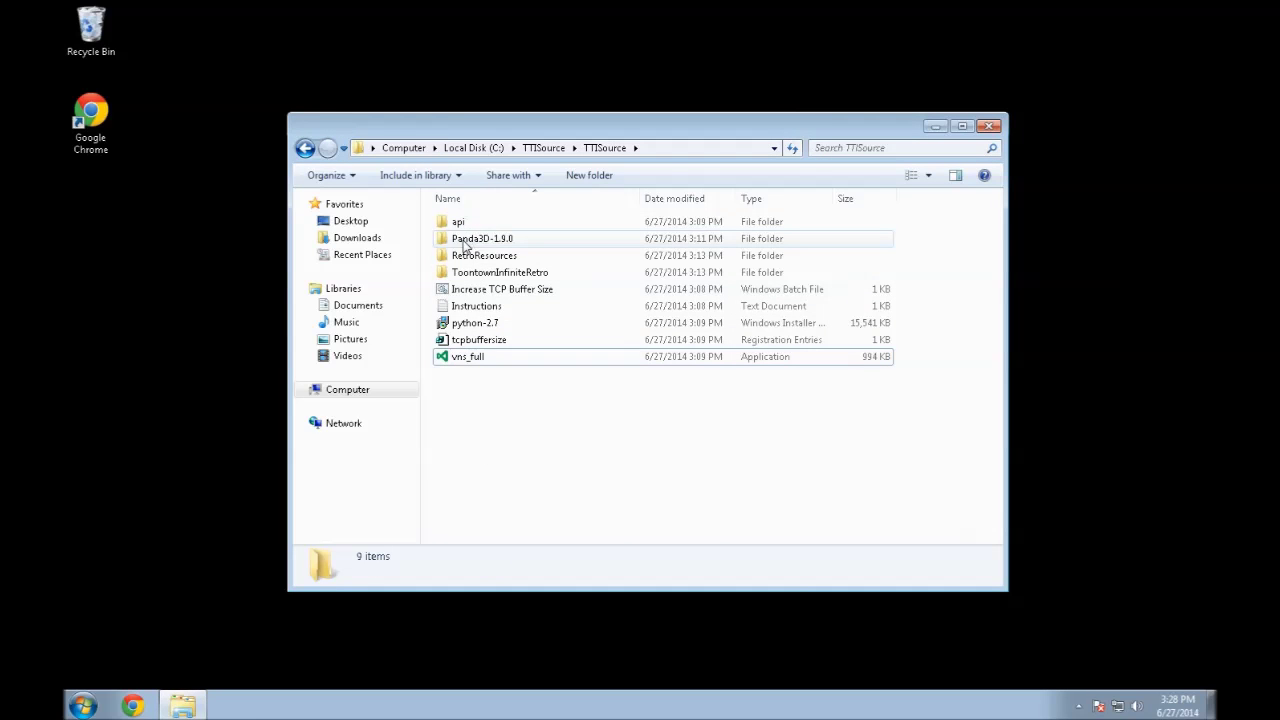
Move the Panda3D-1.9.0 folder from TTISource to the root of C:
left_click(465, 244)
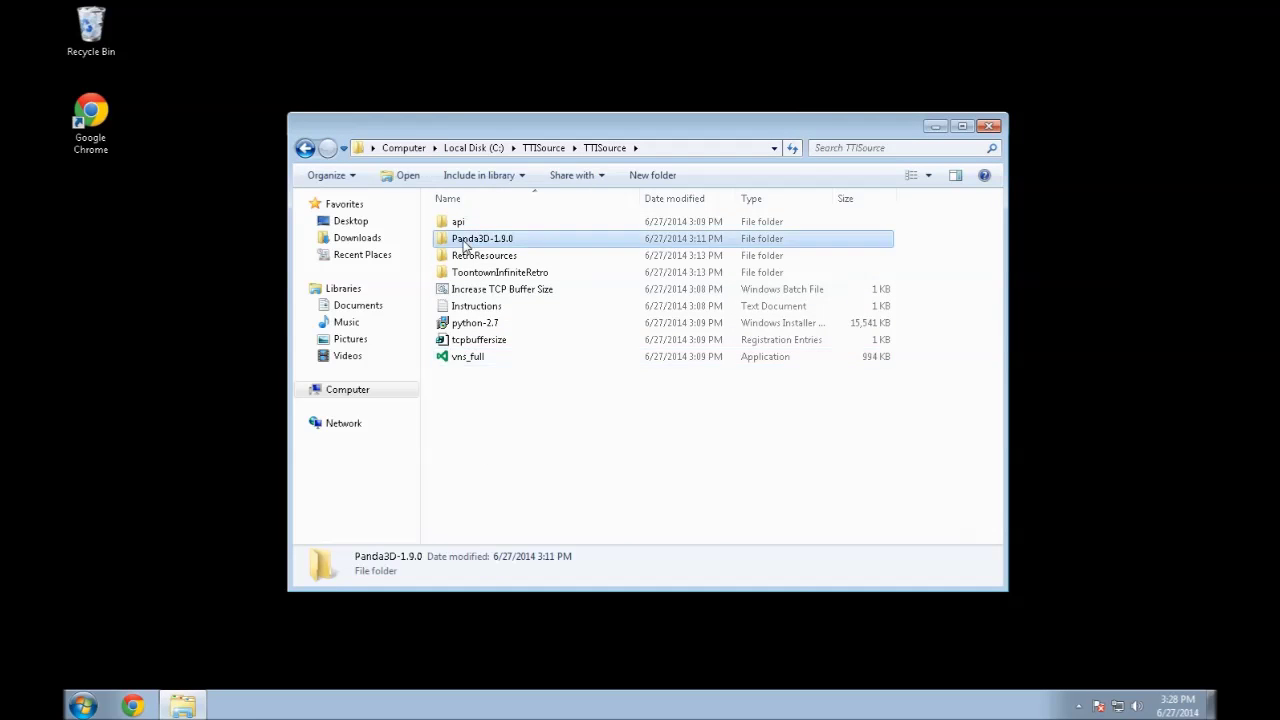
right_click(459, 240)
left_click(495, 377)
left_click(474, 148)
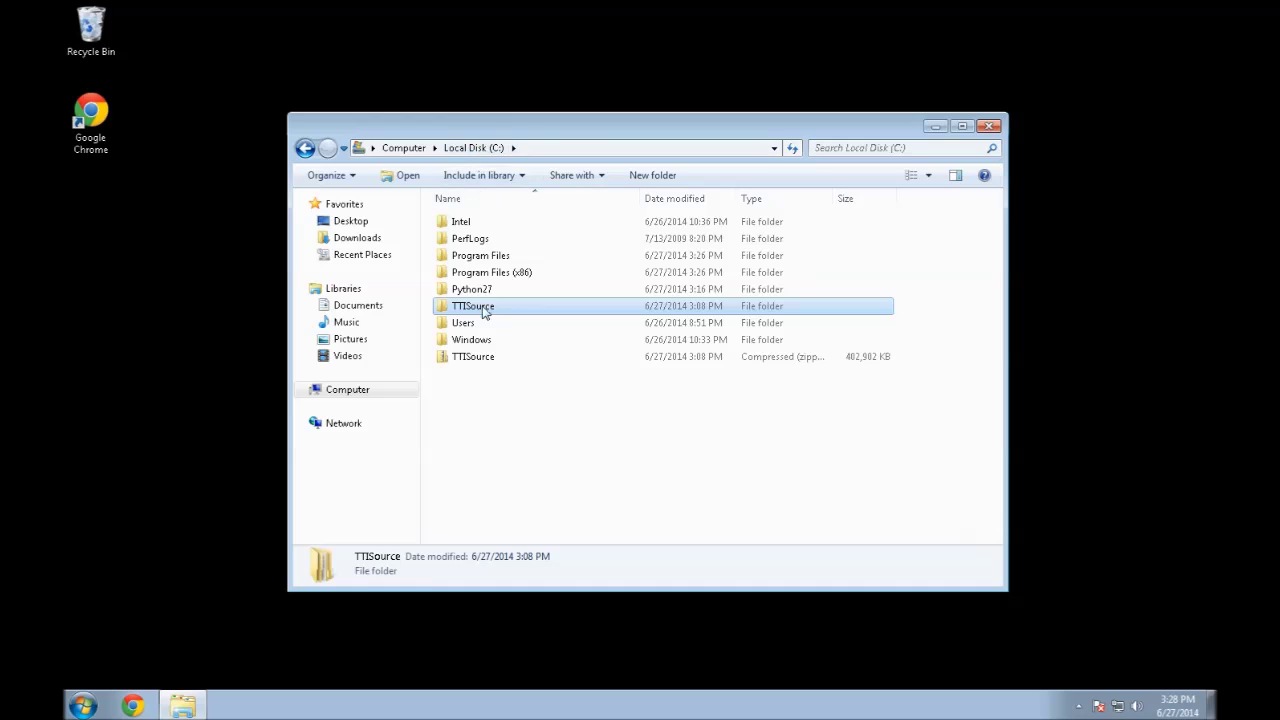
right_click(477, 448)
left_click(513, 531)
Return to the C:\TTISource\TTISource folder
left_click(469, 429)
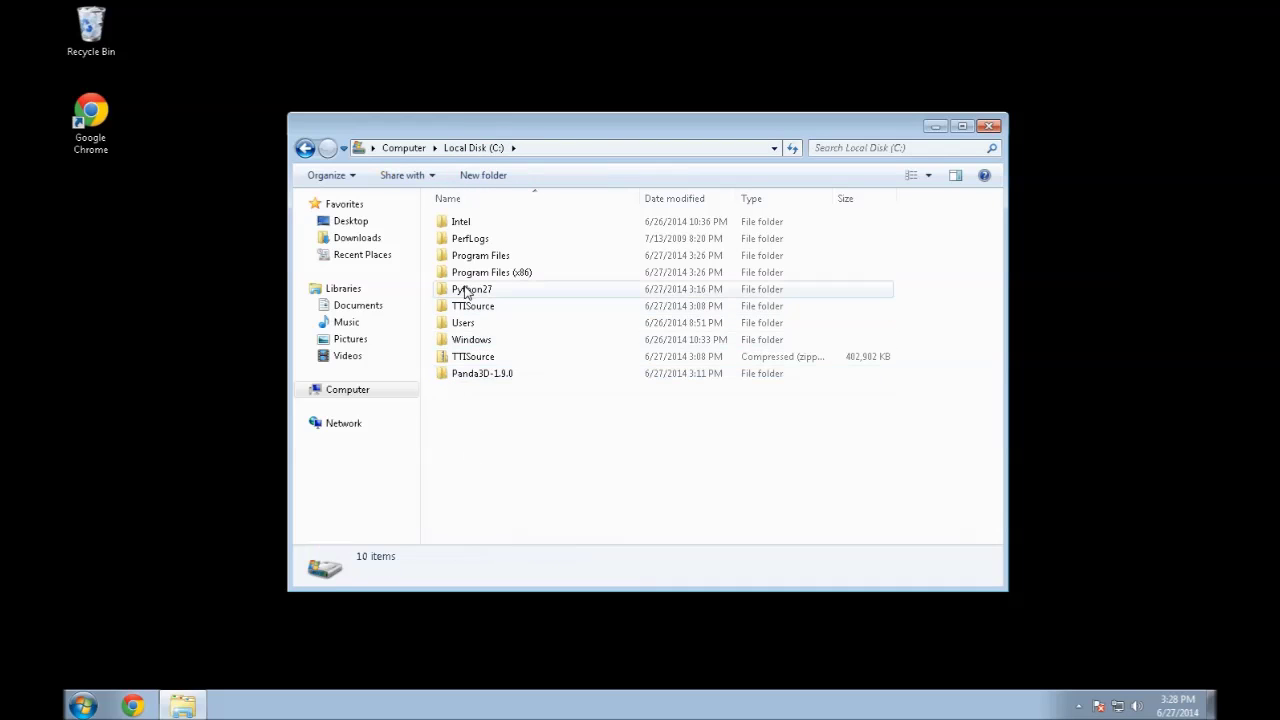
left_click(478, 376)
left_click(437, 449)
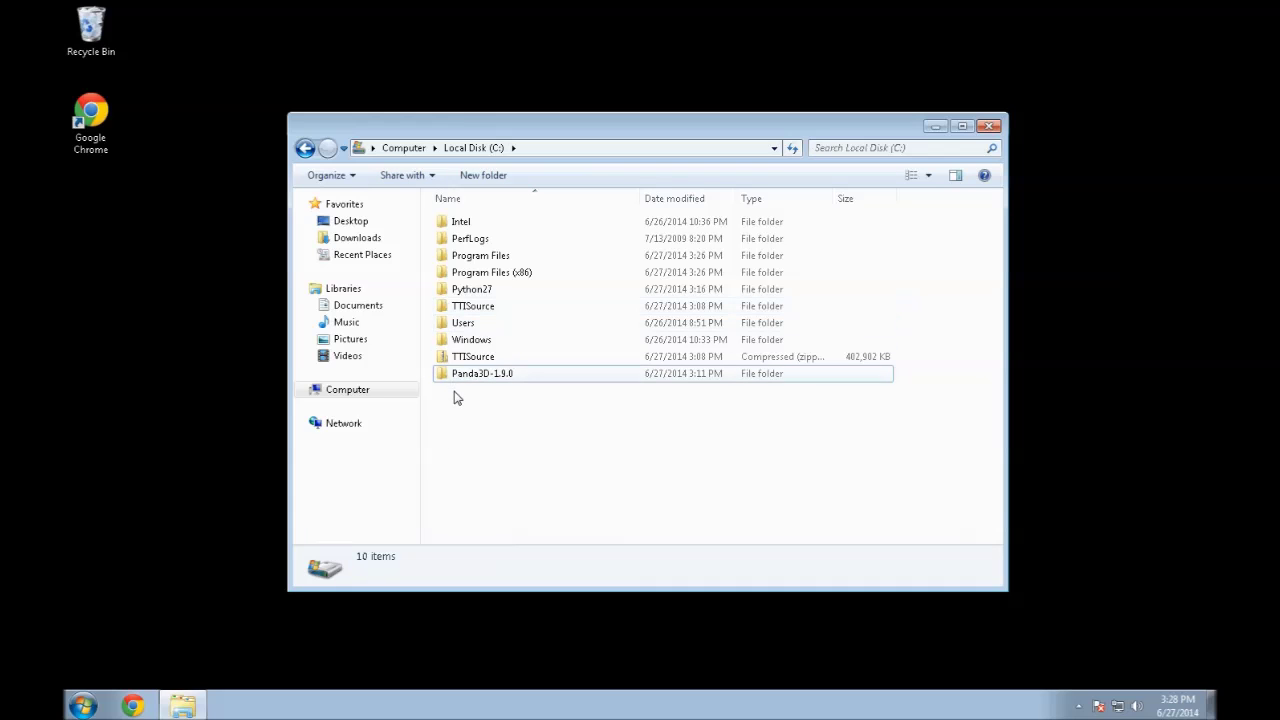
double_click(472, 307)
double_click(486, 221)
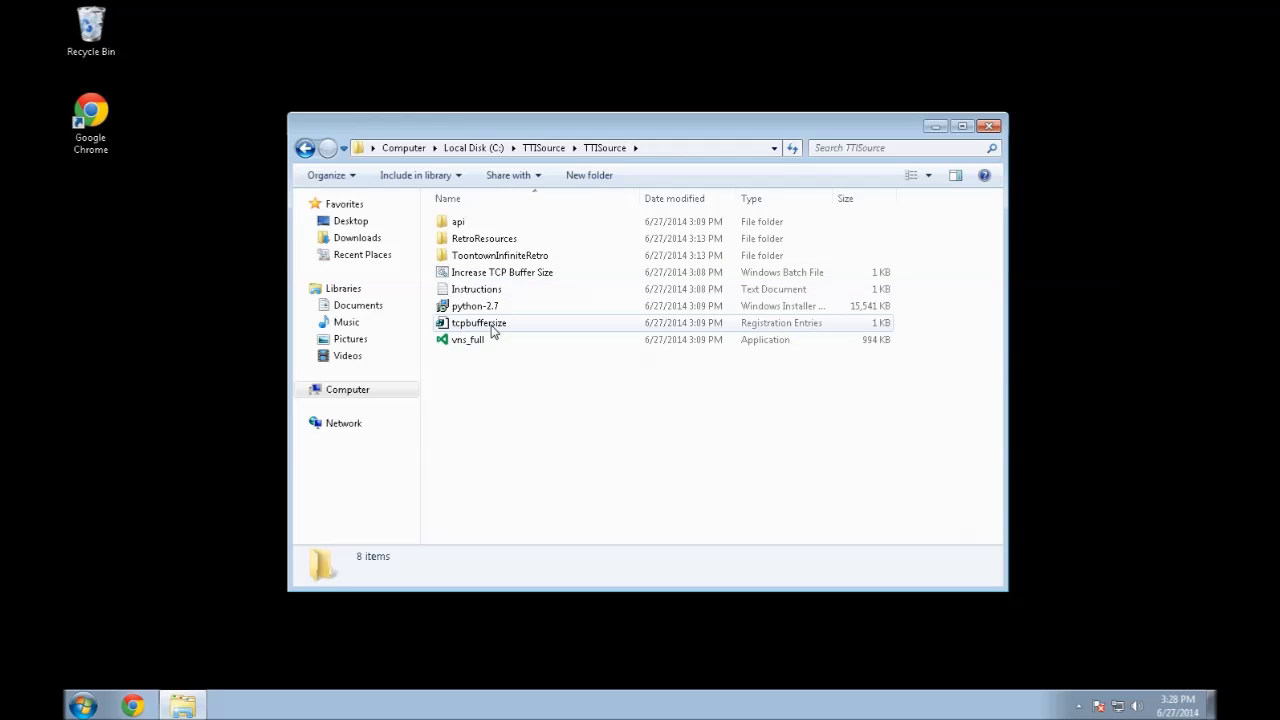
Run Increase TCP Buffer Size.bat so Registry Editor imports the TCP buffer values
double_click(492, 282)
left_click(685, 367)
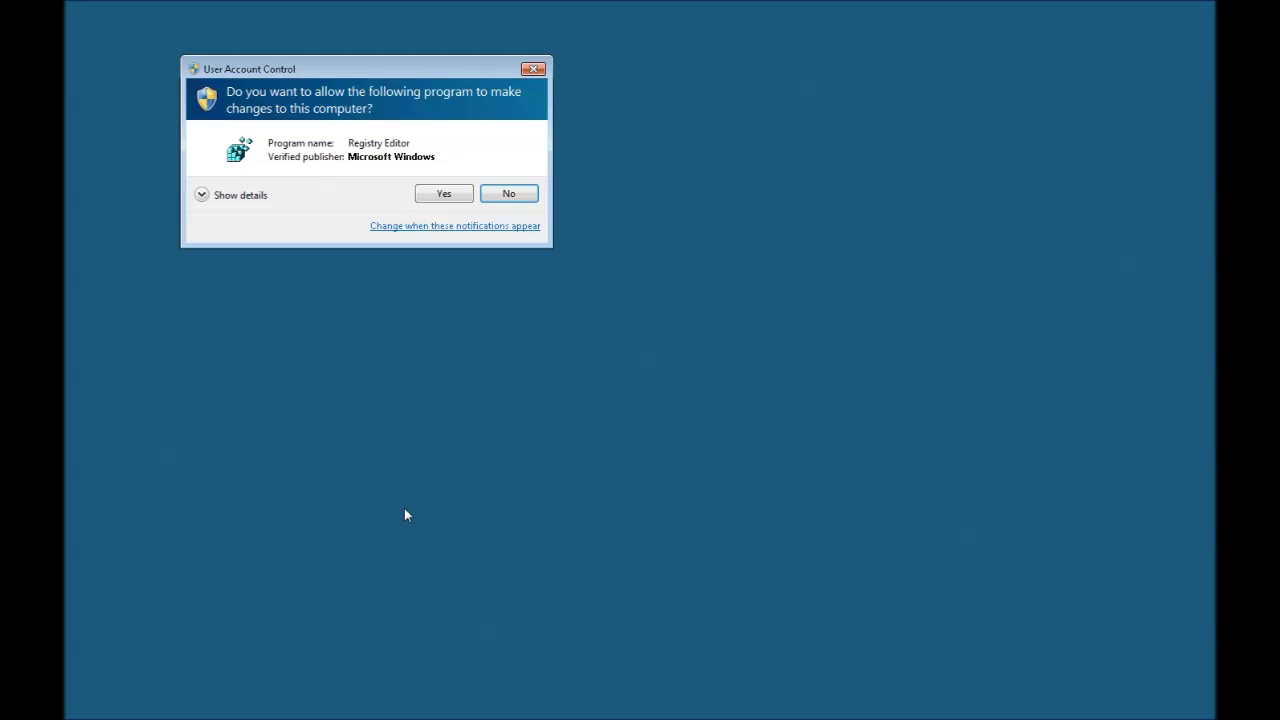
left_click(444, 196)
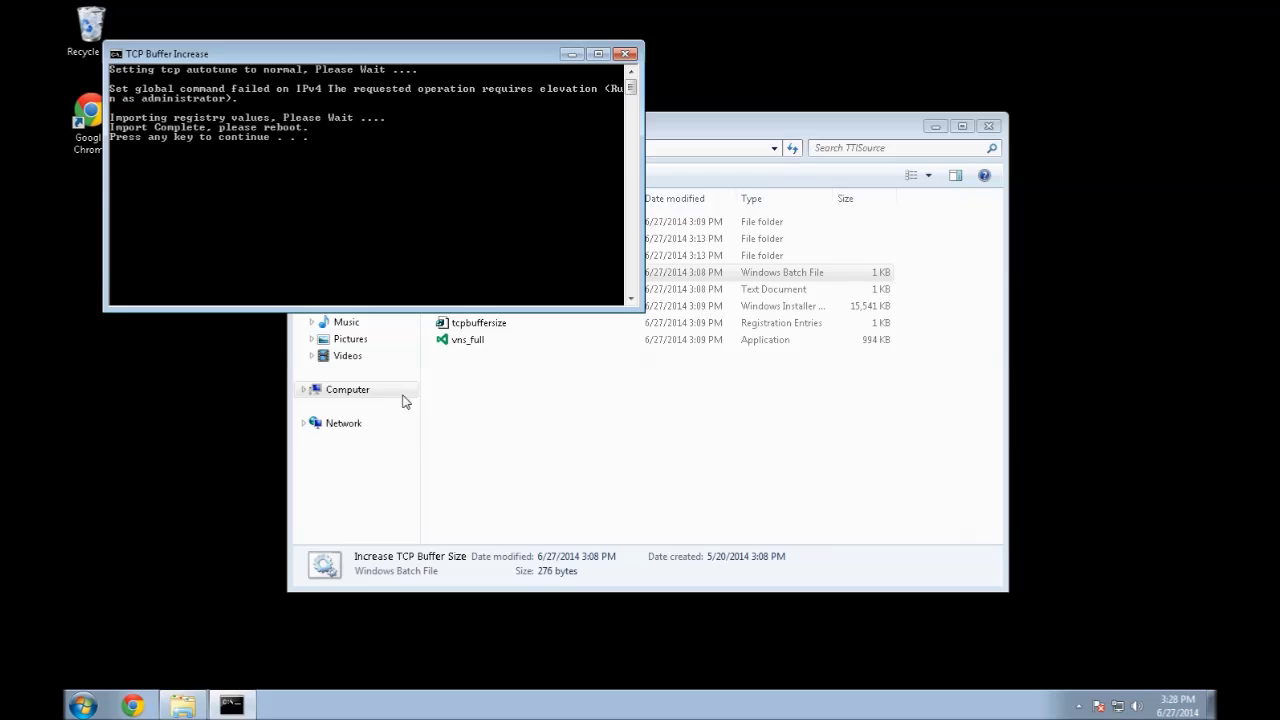
key("Return")
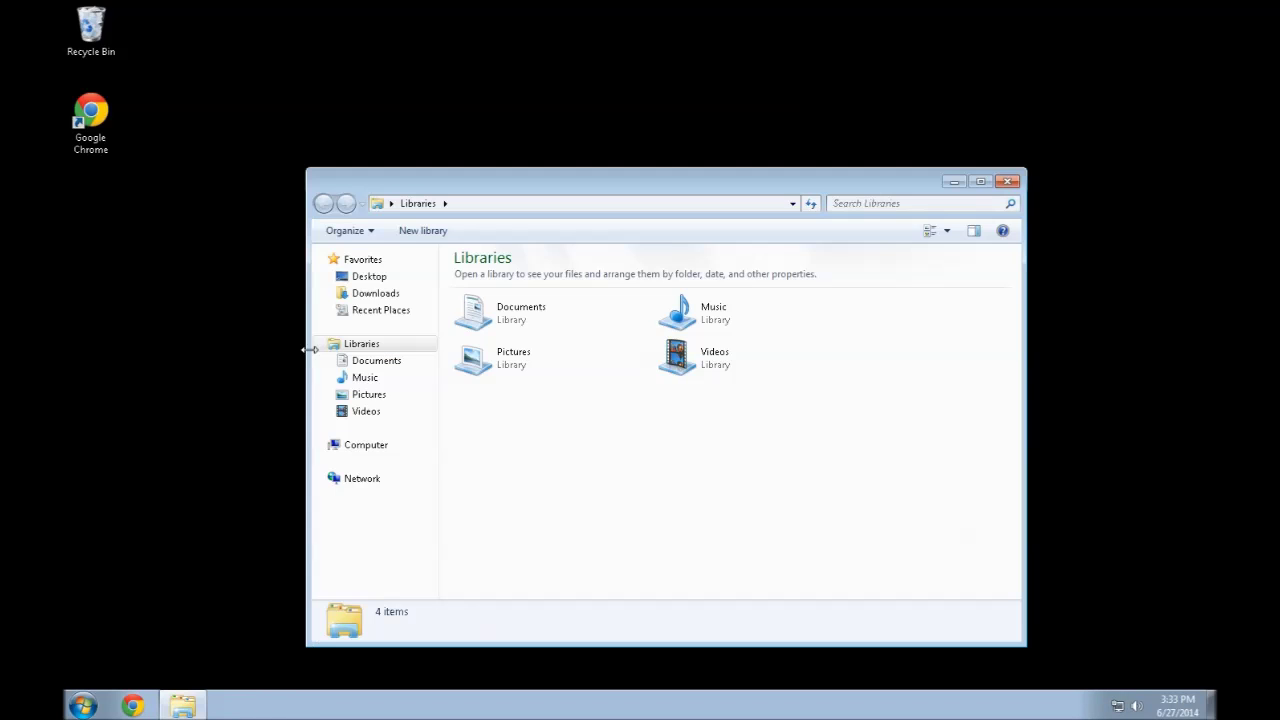
Browse from Computer to C:\TTISource\TTISource\ToontownInfiniteRetro
left_click(360, 450)
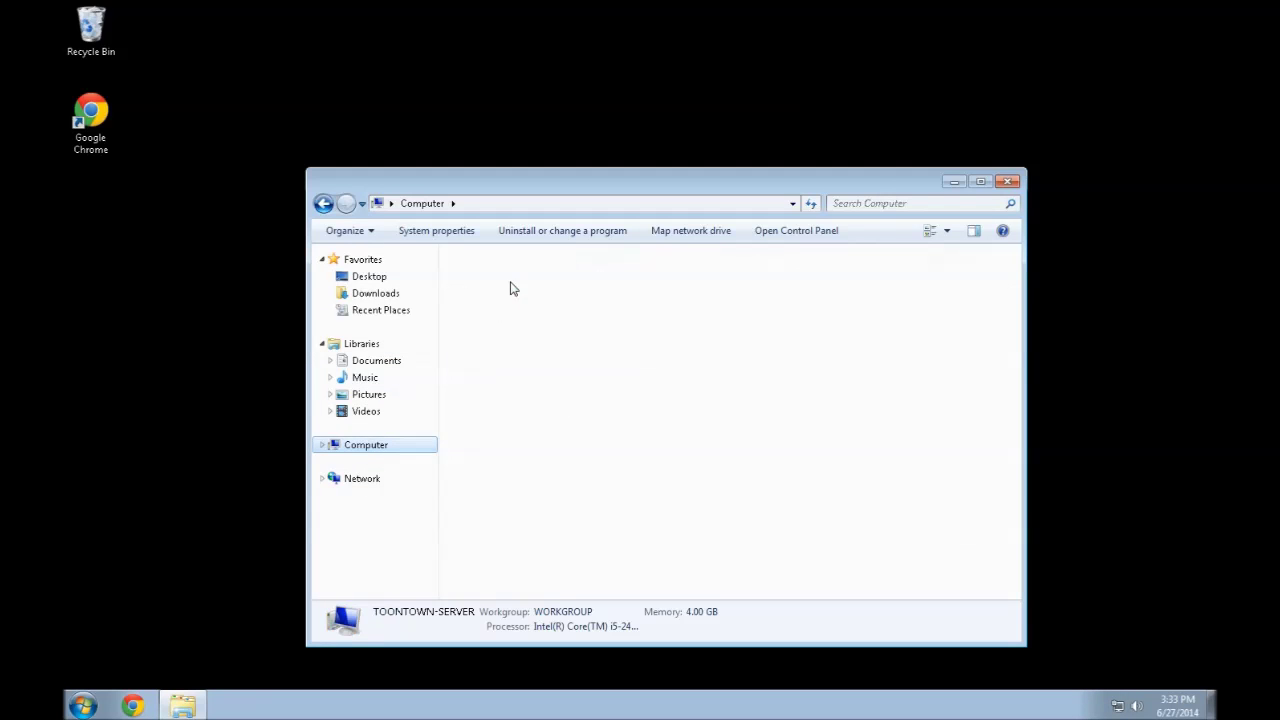
double_click(511, 288)
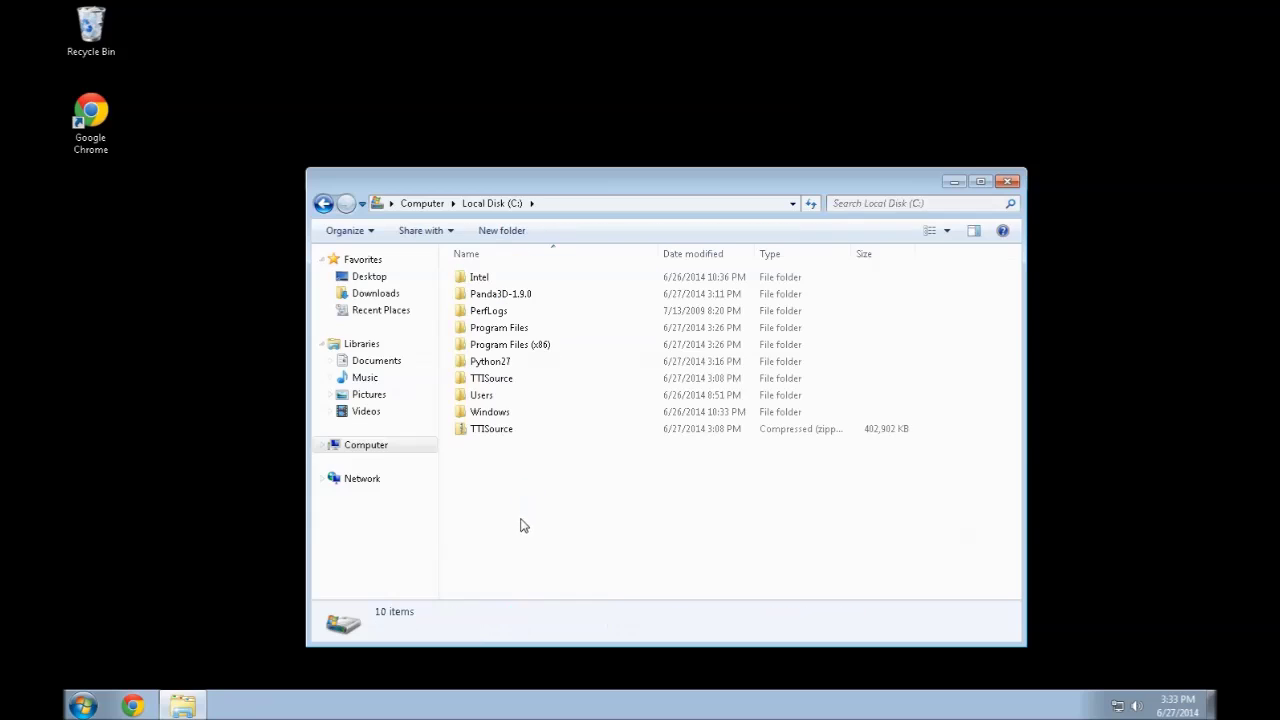
left_click(482, 382)
double_click(481, 386)
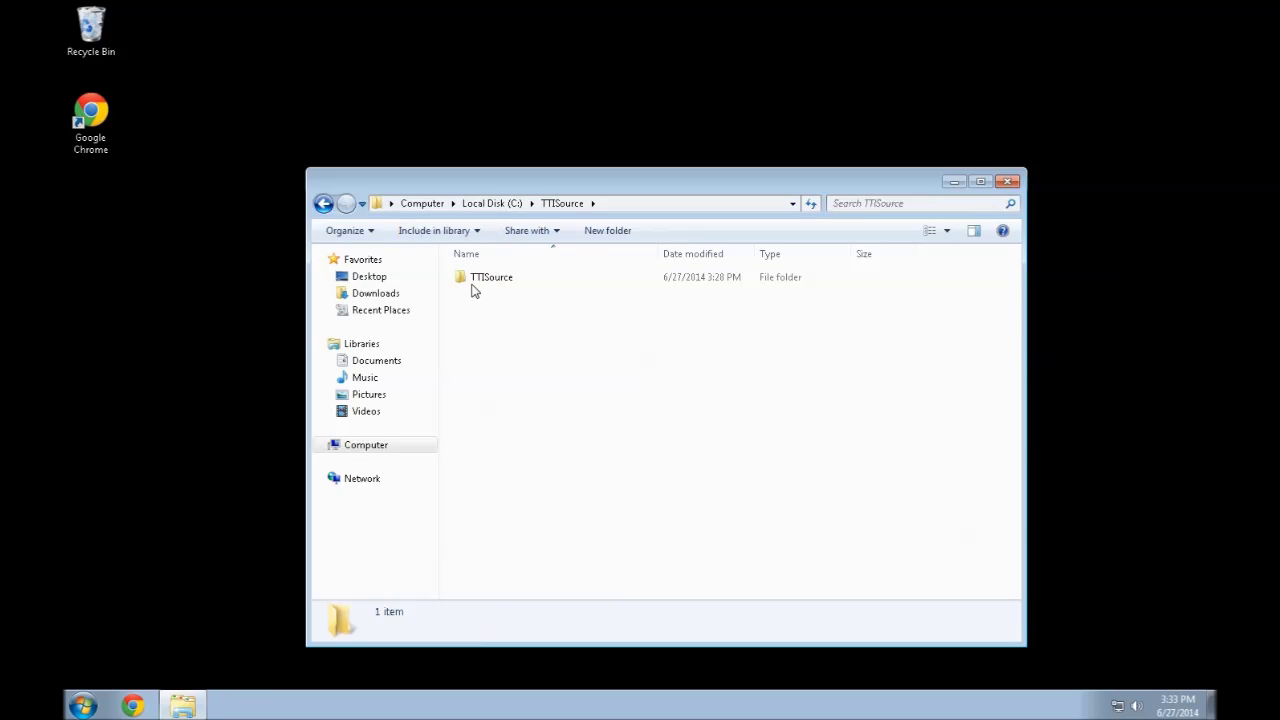
double_click(476, 284)
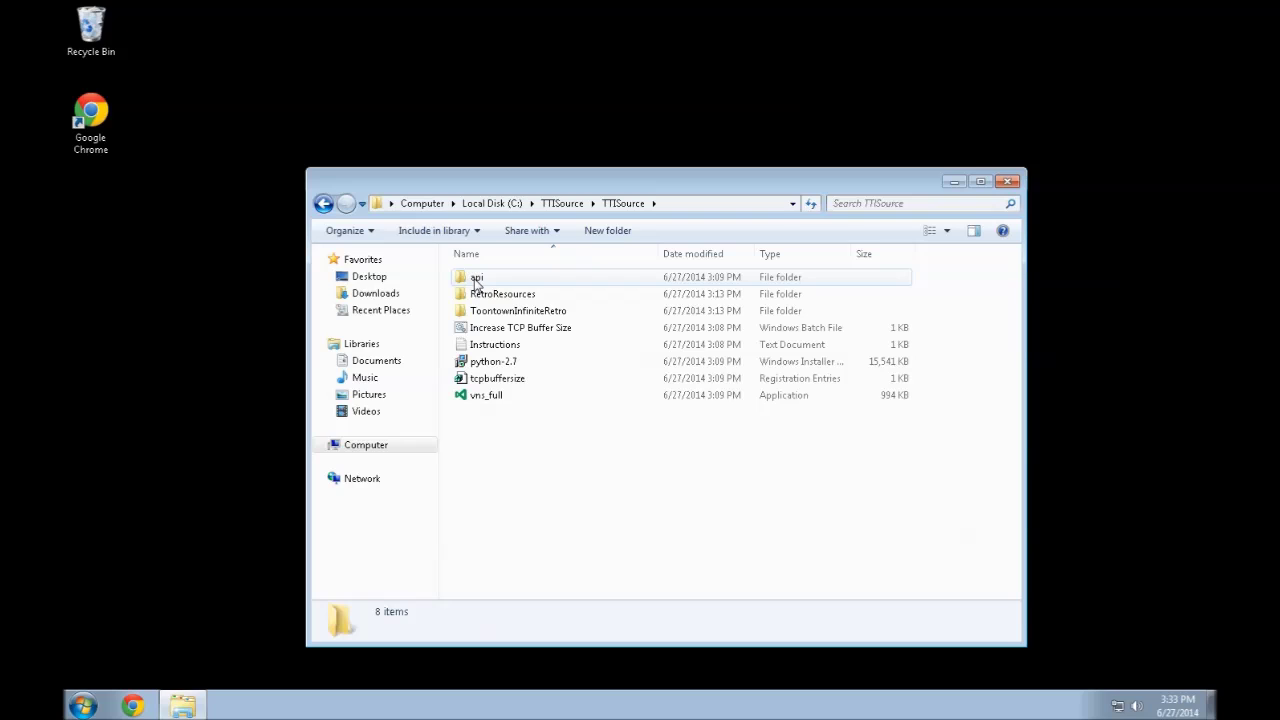
double_click(479, 314)
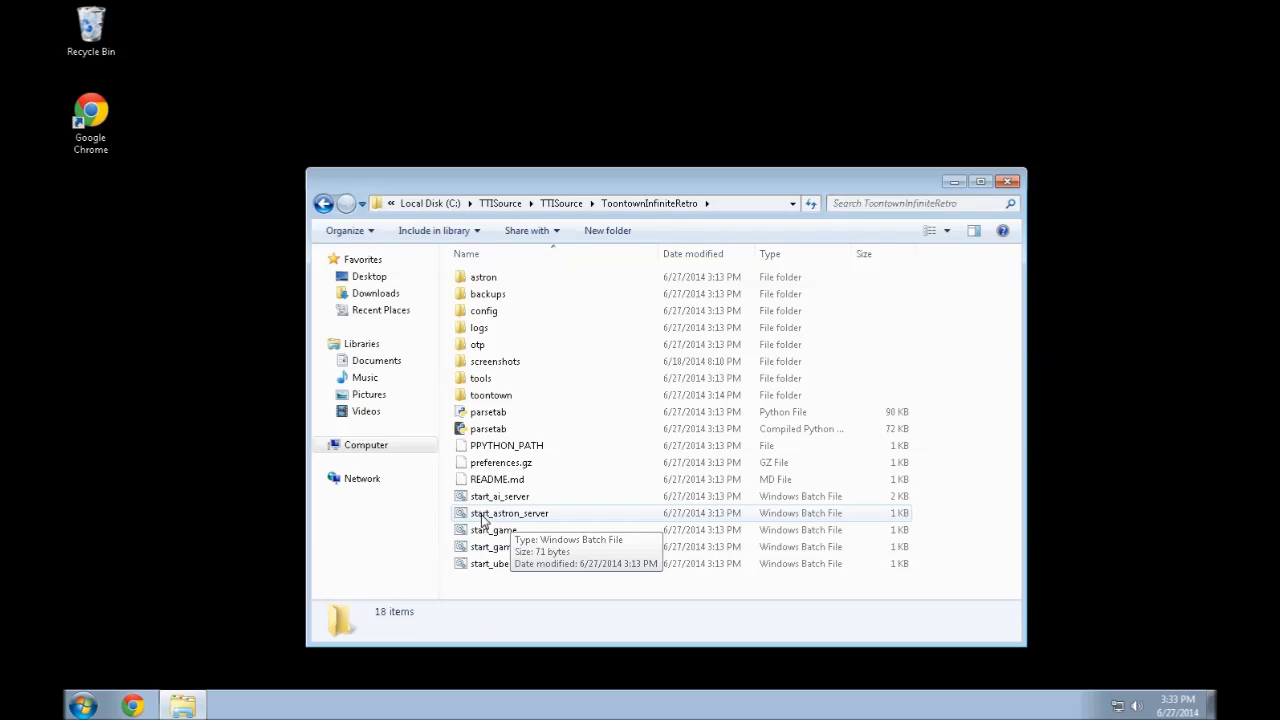
Start the Astron server and the UberDOG server, keeping UberDOG's default base channel 1000000
double_click(511, 515)
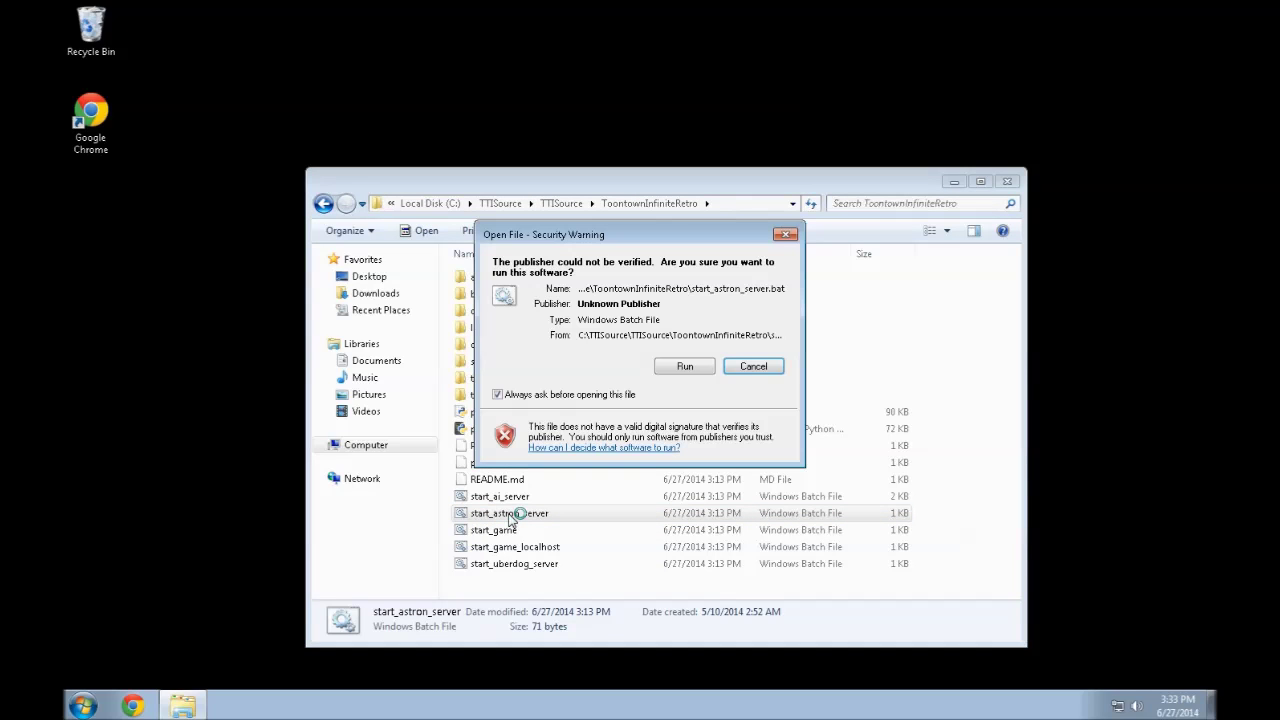
left_click(685, 367)
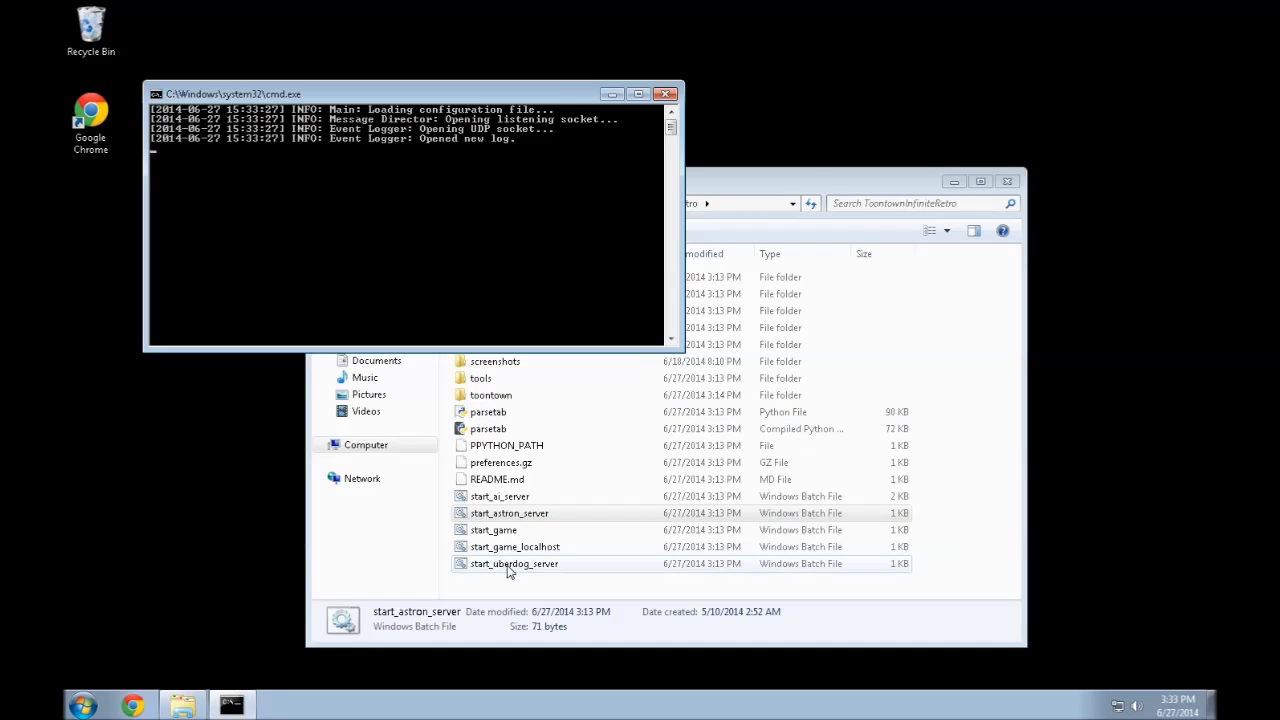
double_click(507, 566)
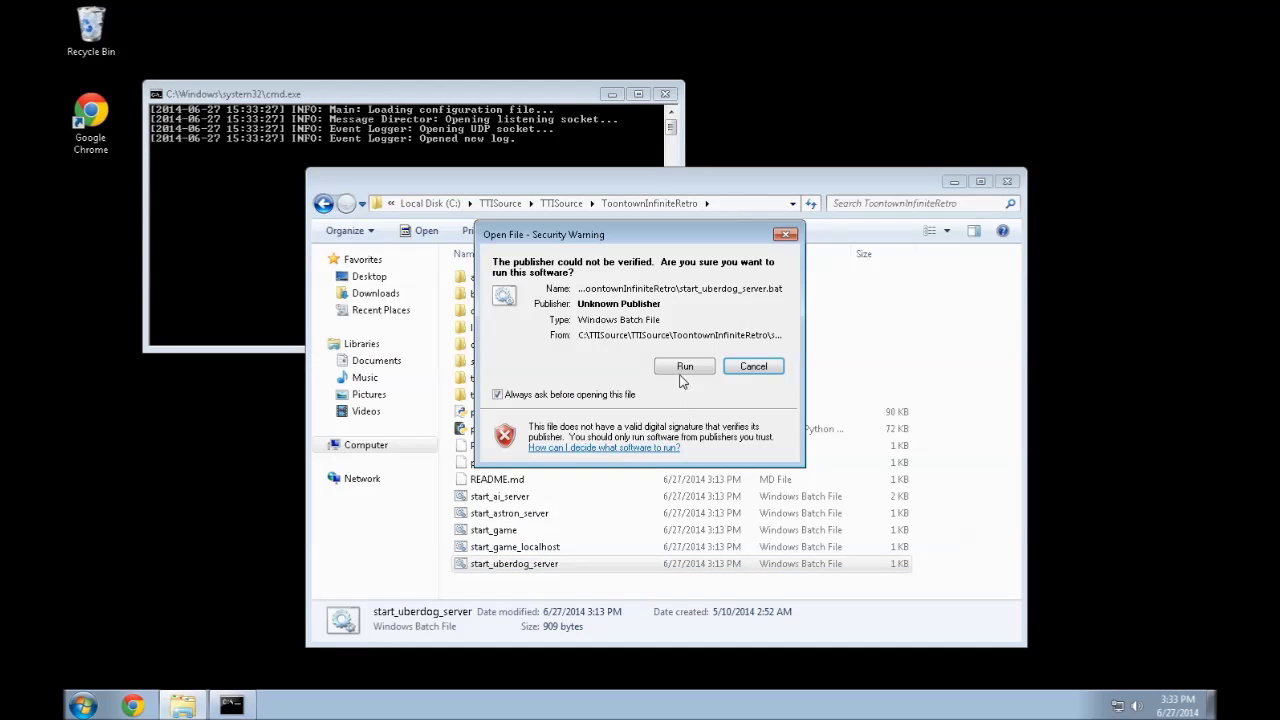
left_click(683, 369)
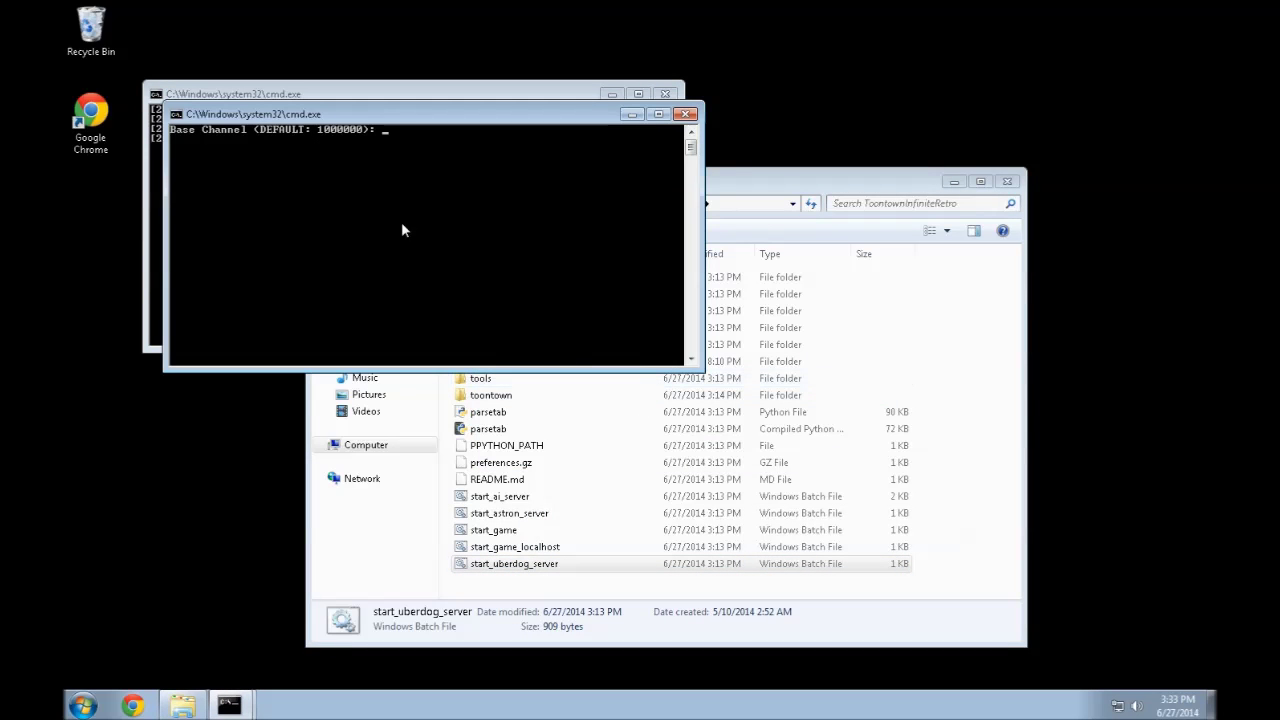
key("Return")
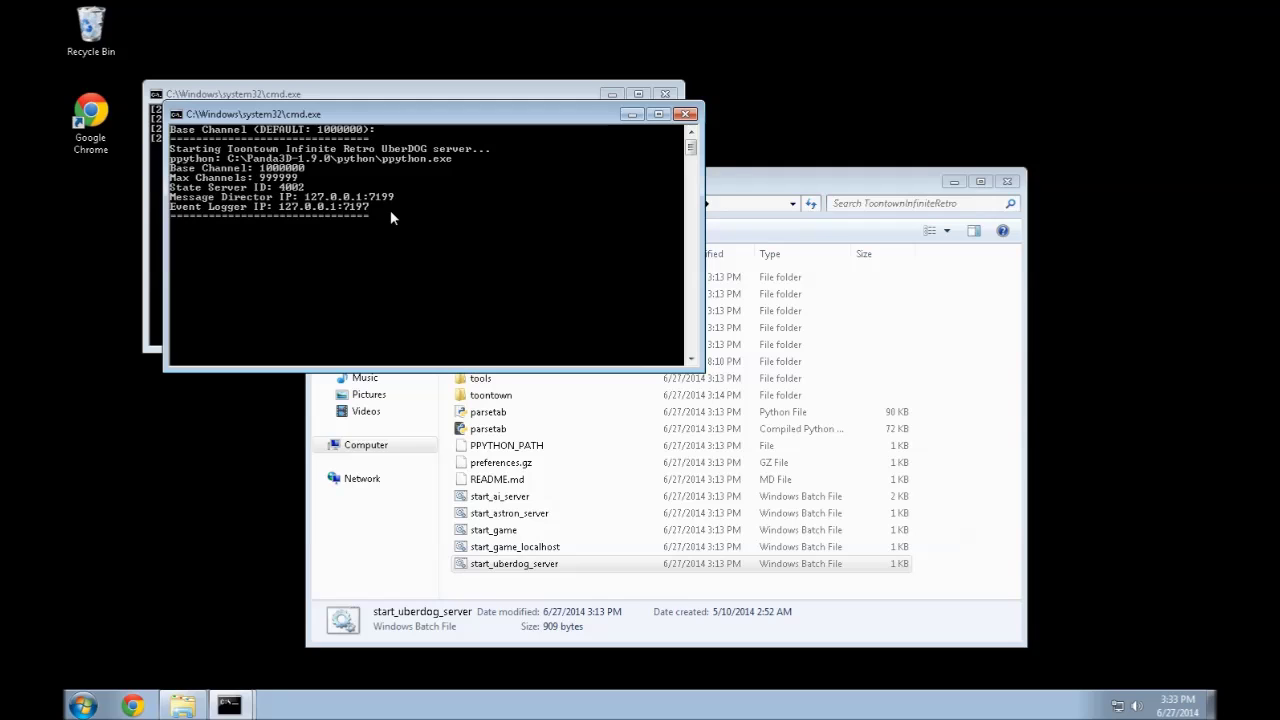
left_click(457, 590)
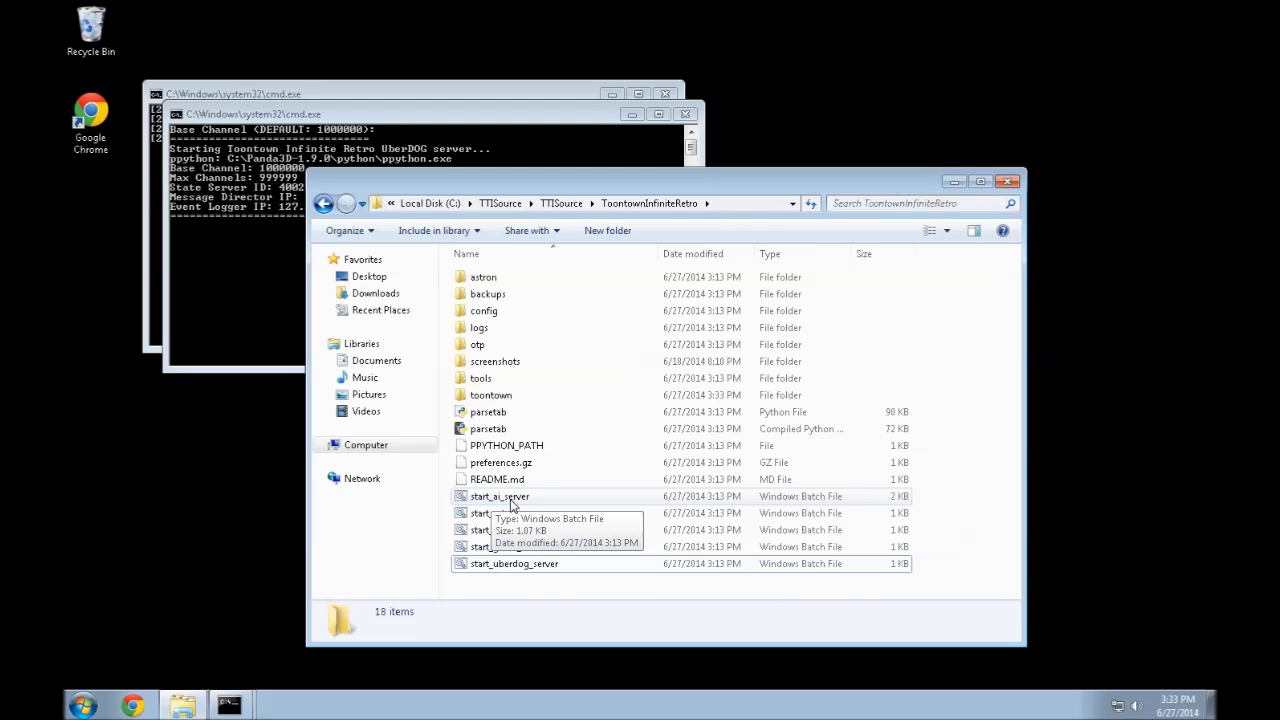
Run start_ai_server with district name Test and the default base channel 401000000
double_click(502, 502)
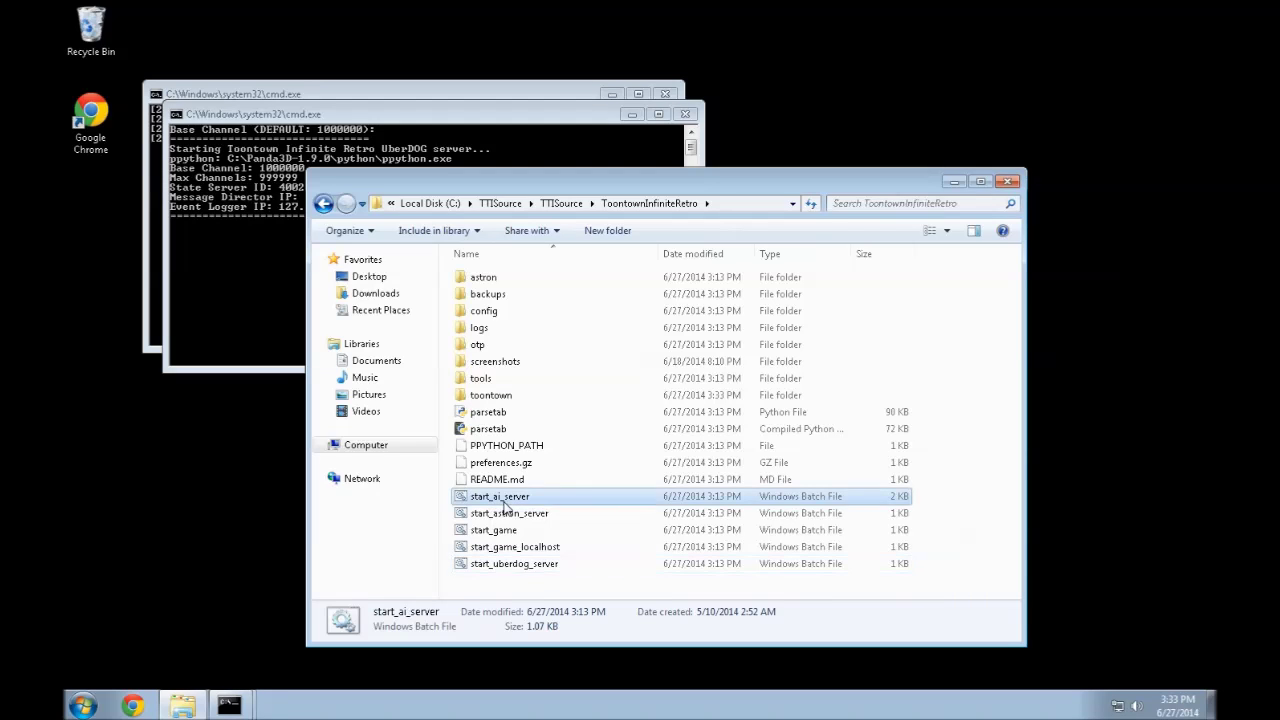
left_click(697, 388)
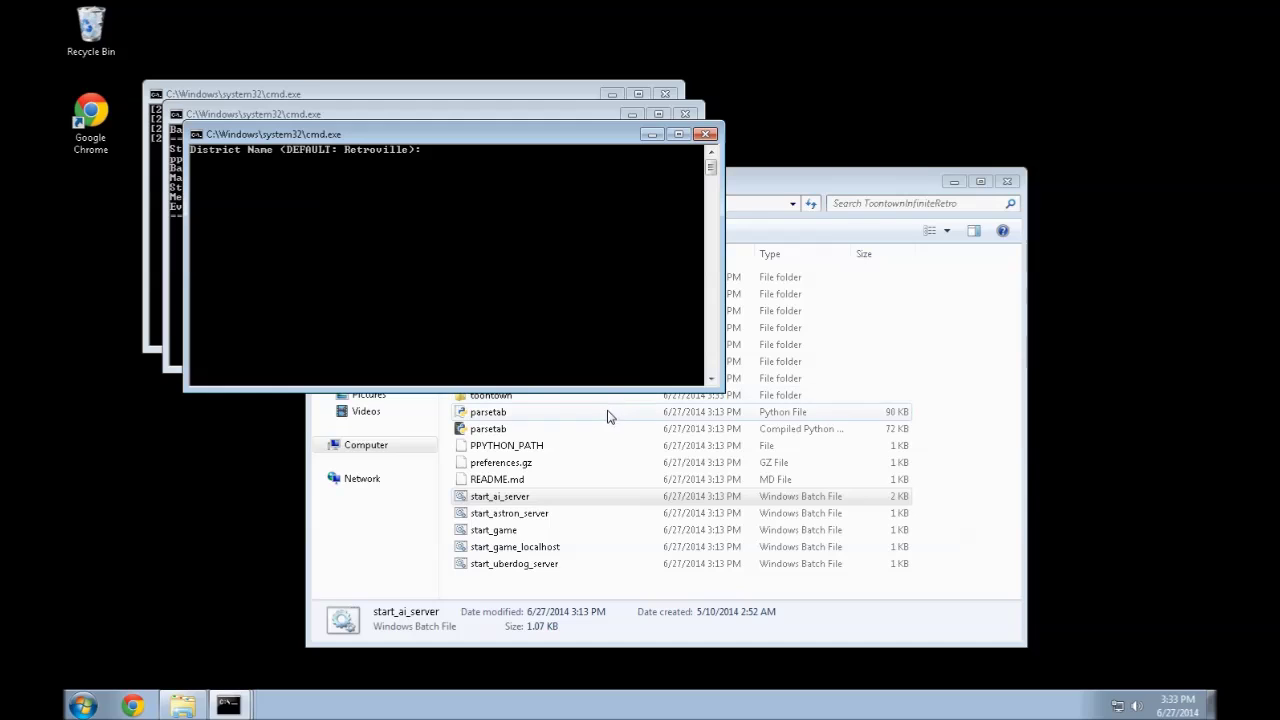
type("Test")
key("Return")
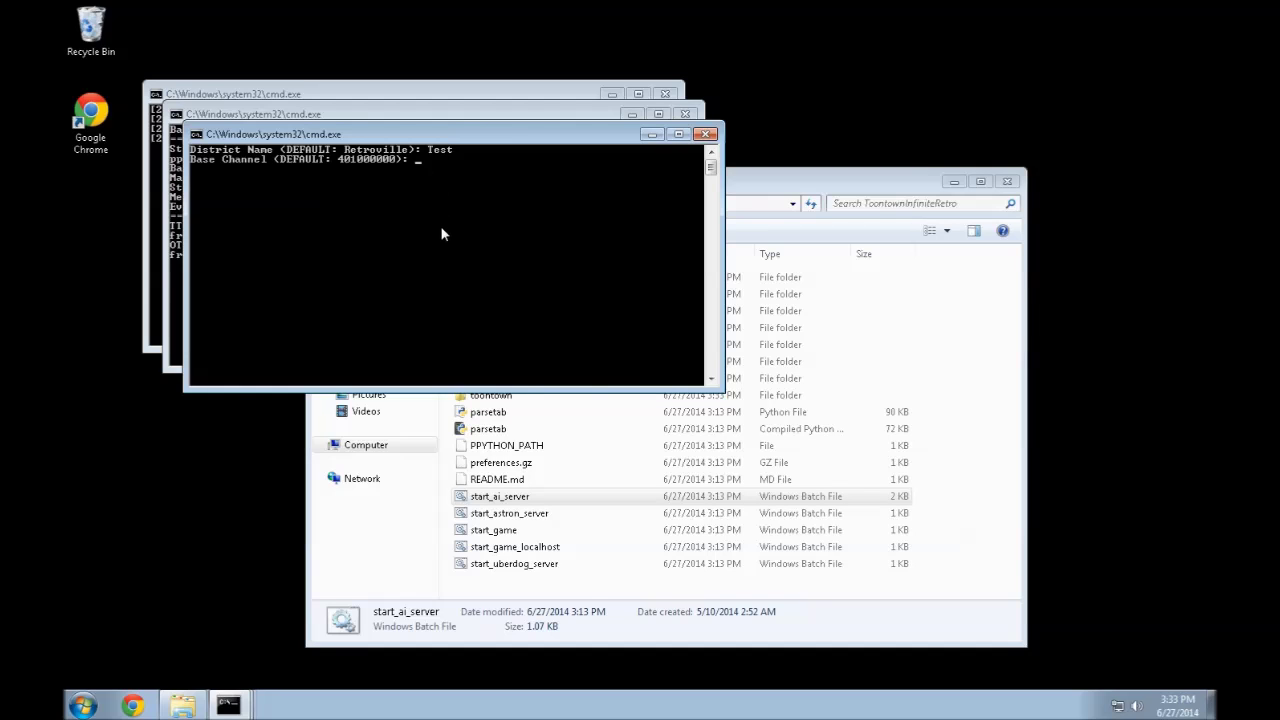
key("Return")
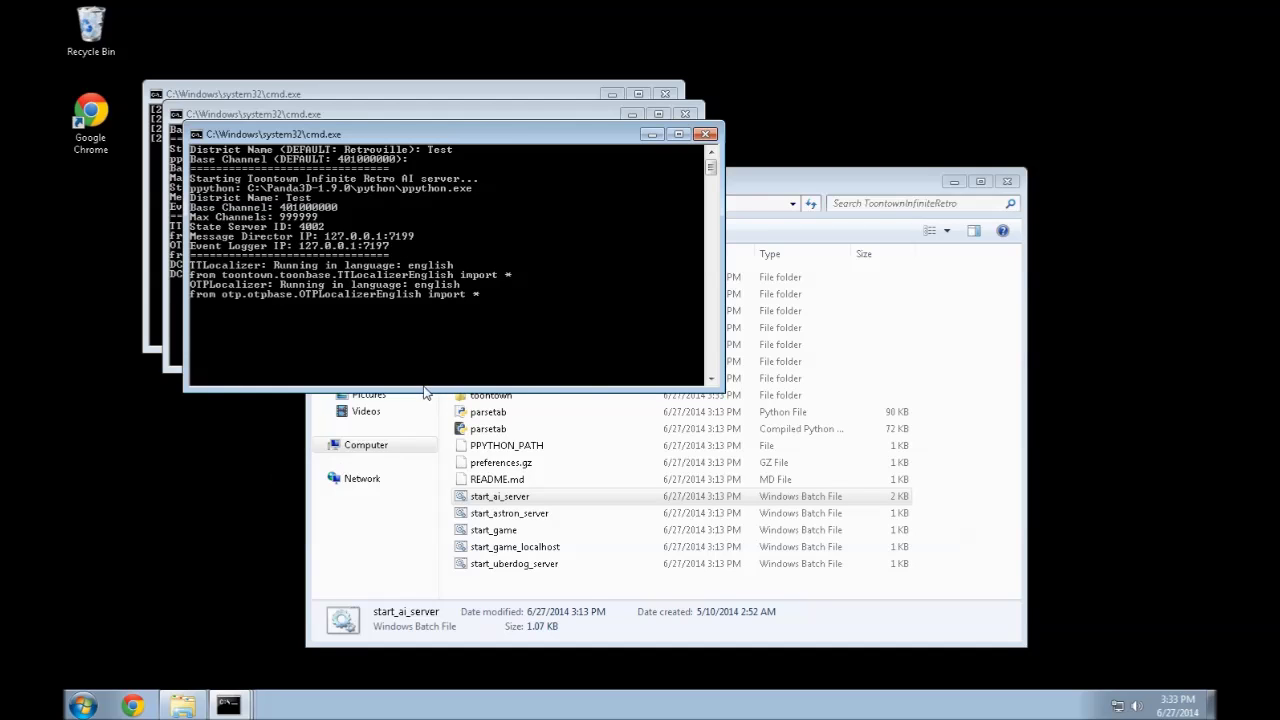
Check the UberDOG console output and reposition the AI server console window
left_click(183, 296)
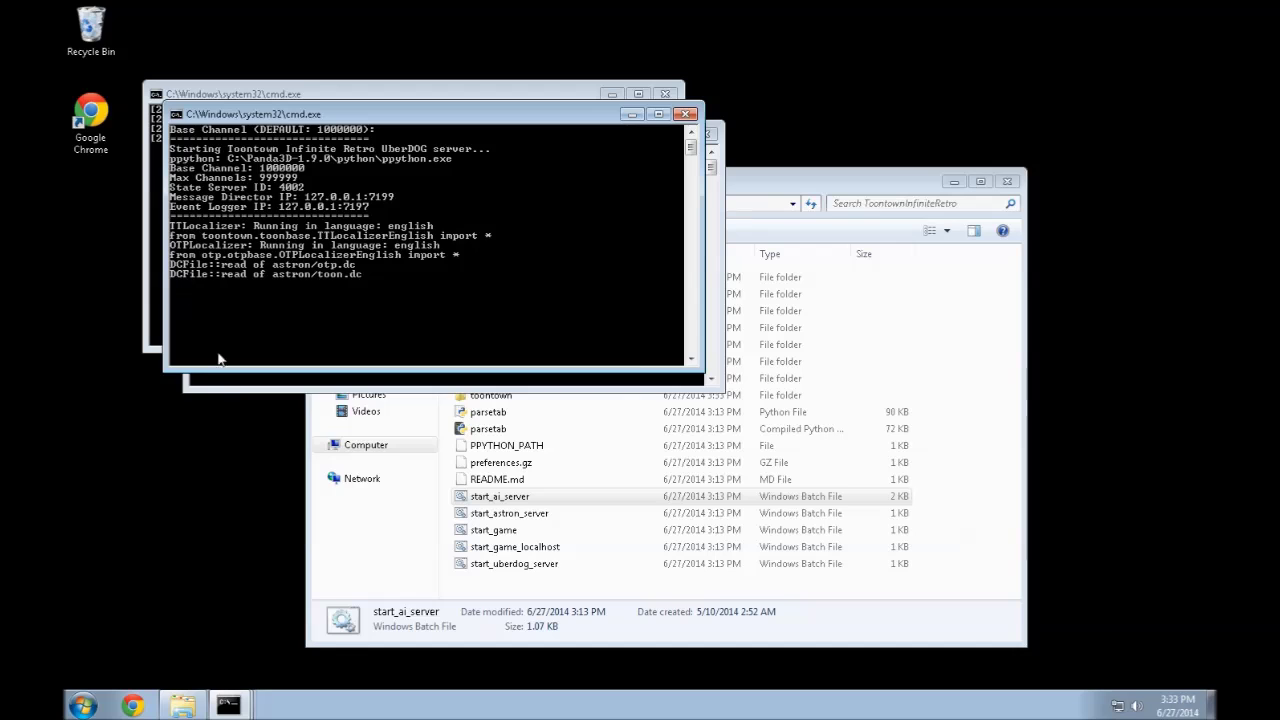
left_click(207, 128)
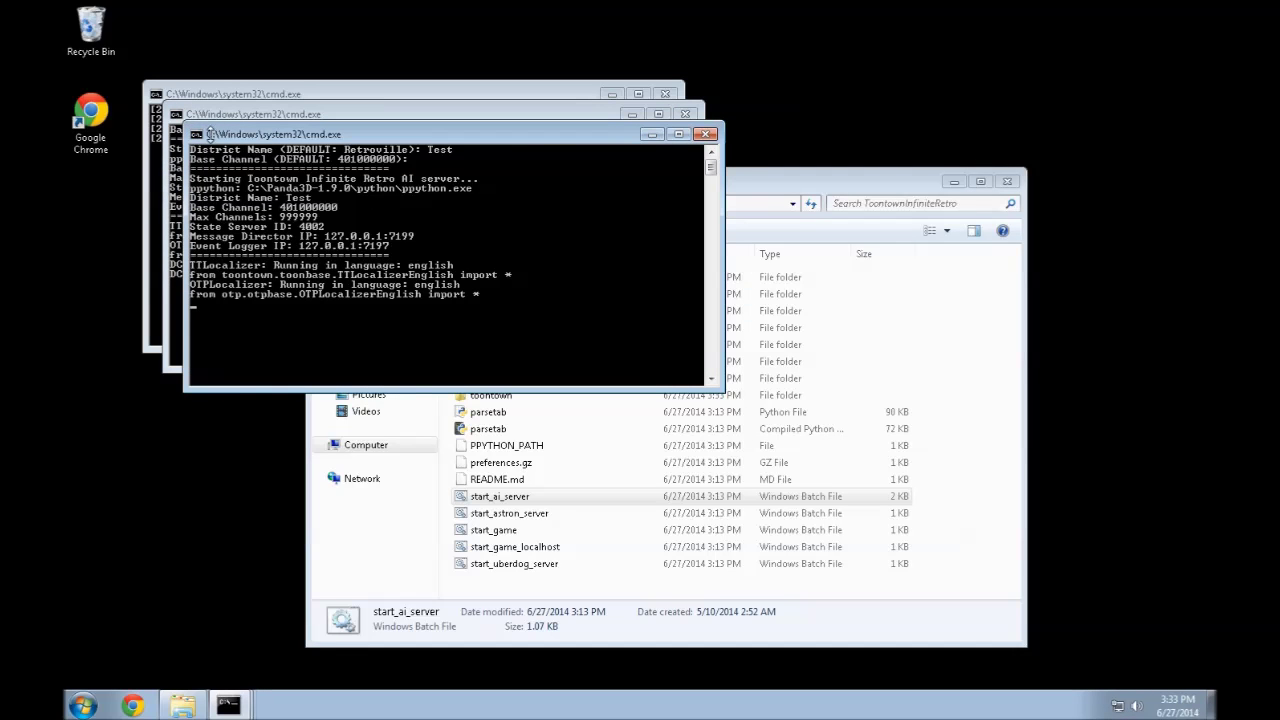
left_click_drag(212, 136, 475, 127)
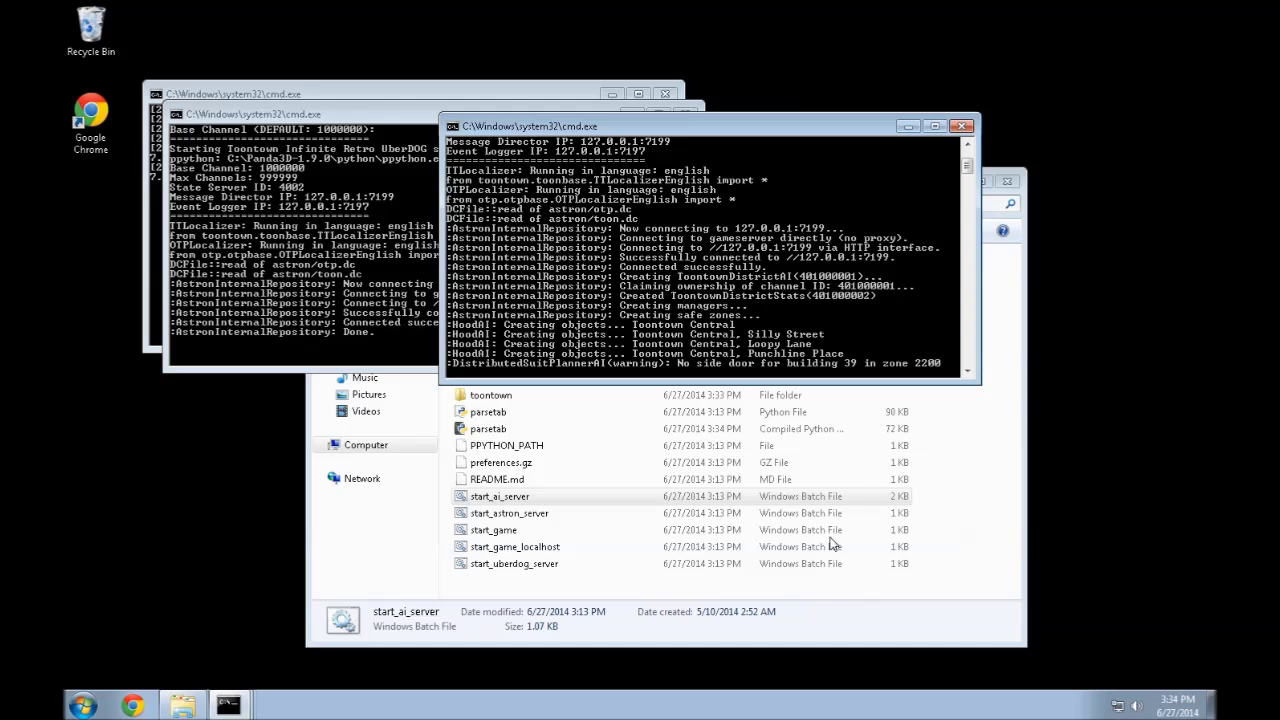
left_click_drag(603, 128, 243, 226)
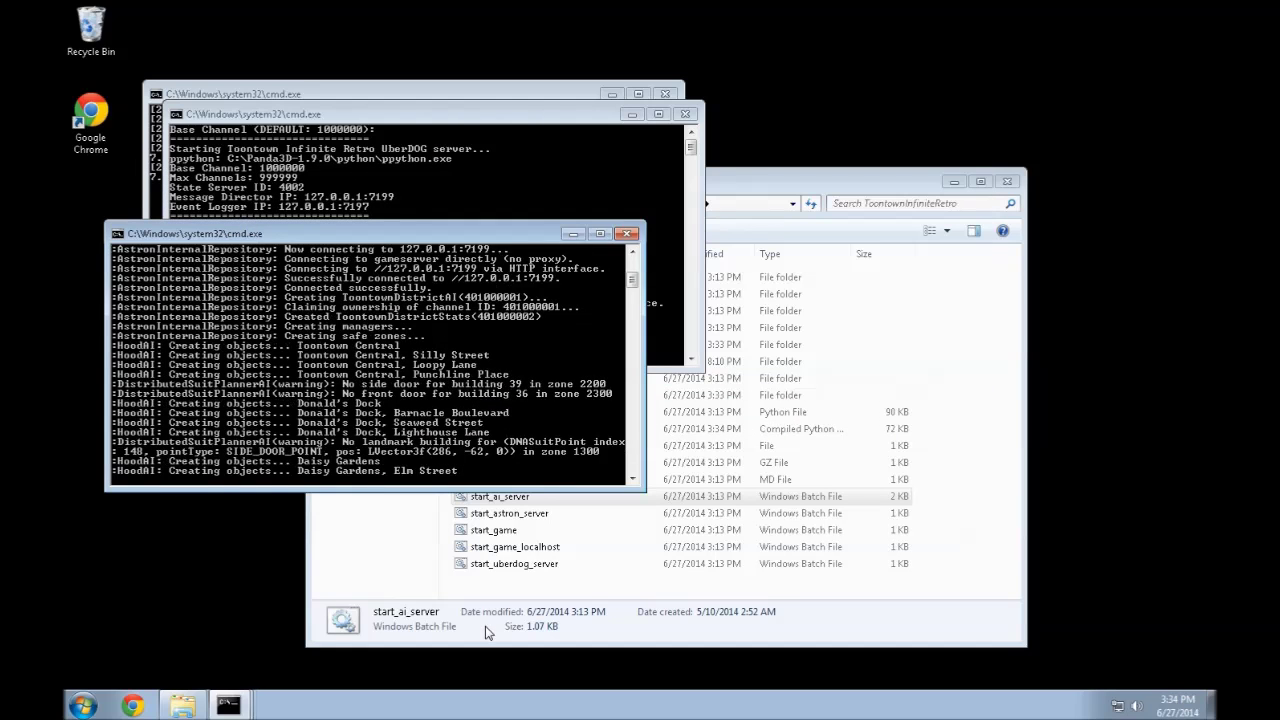
left_click(334, 590)
left_click(170, 453)
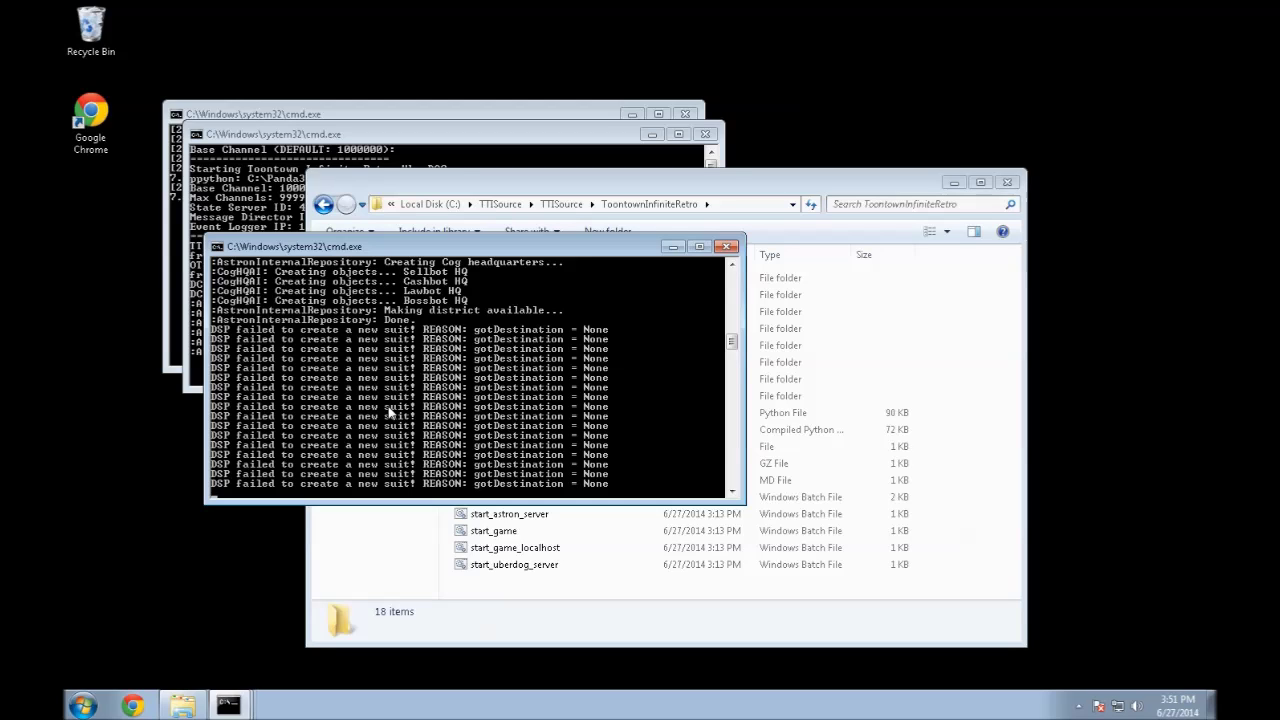
Go up to TTISource and reopen the ToontownInfiniteRetro folder
left_click(578, 594)
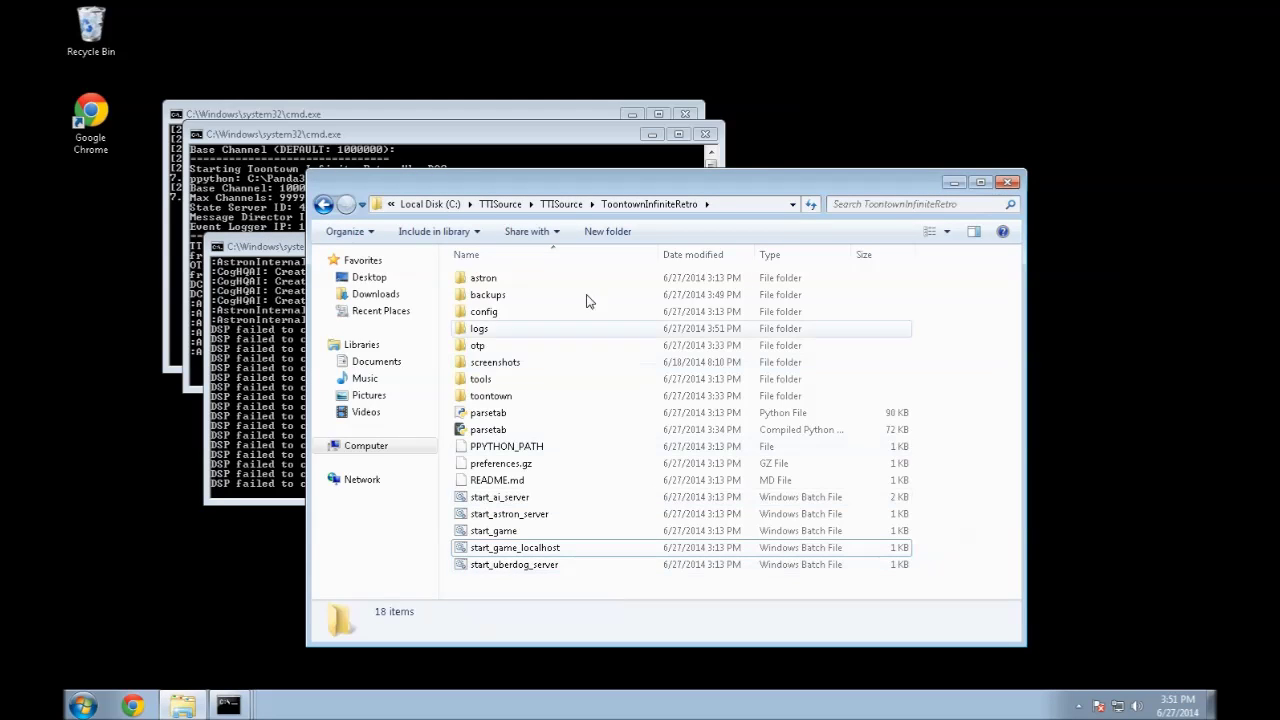
left_click(558, 208)
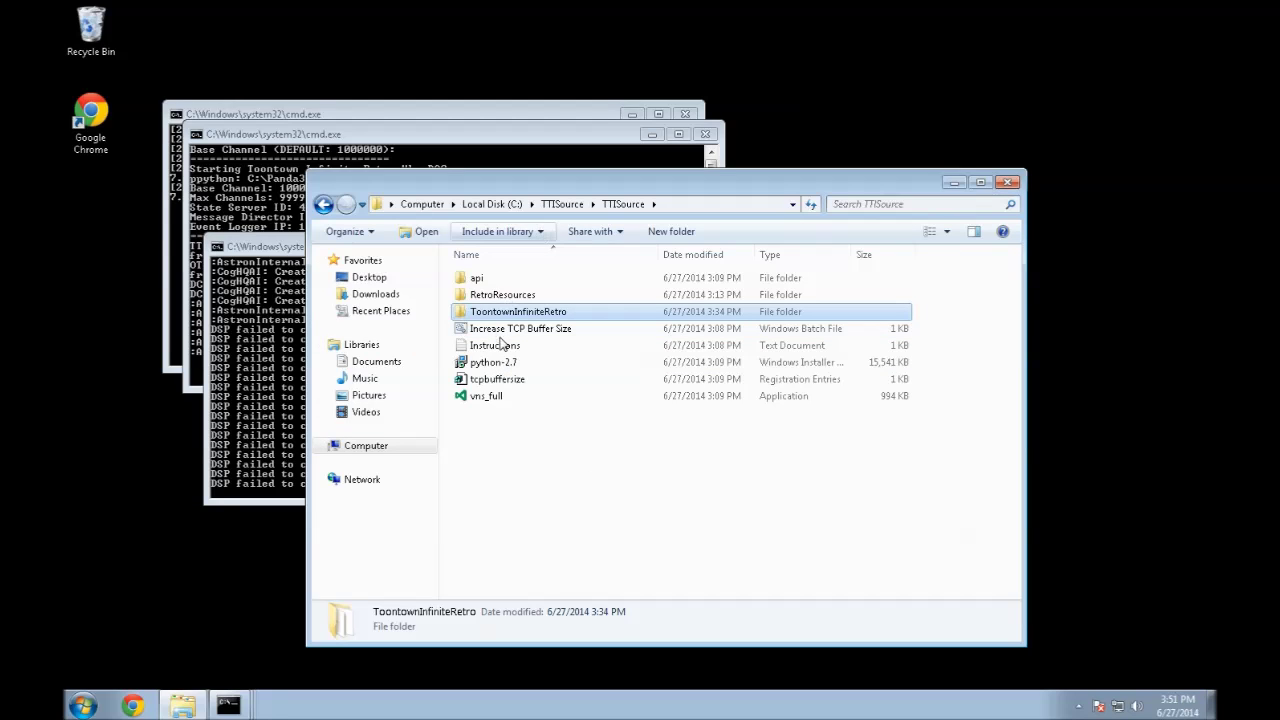
double_click(488, 312)
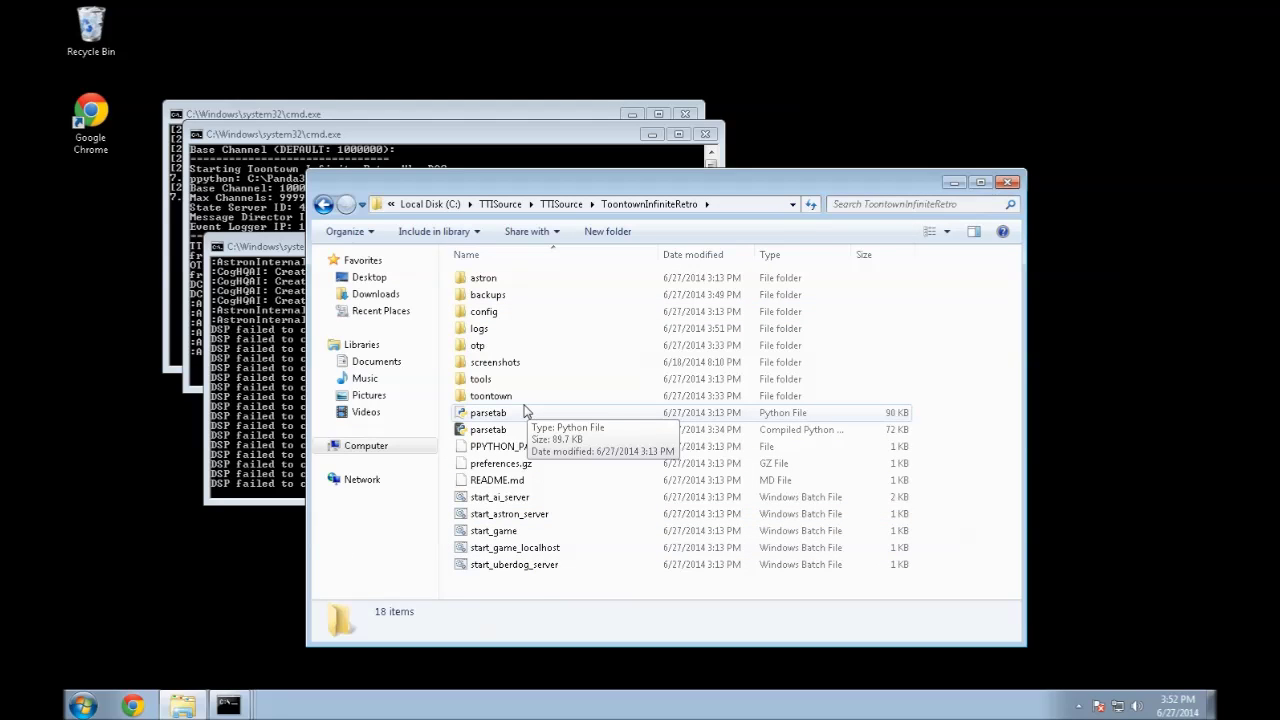
Review the AI server console log, then return to the ToontownInfiniteRetro file list
left_click(298, 390)
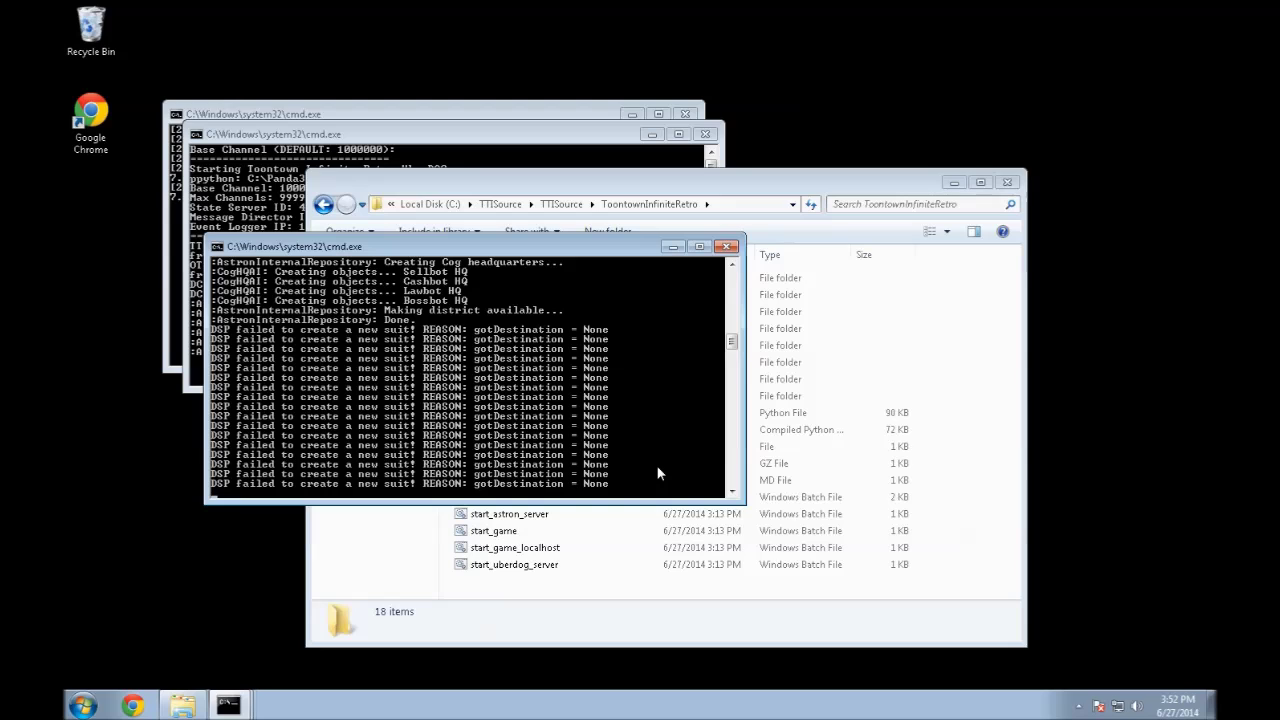
left_click(655, 563)
left_click(210, 390)
left_click(490, 620)
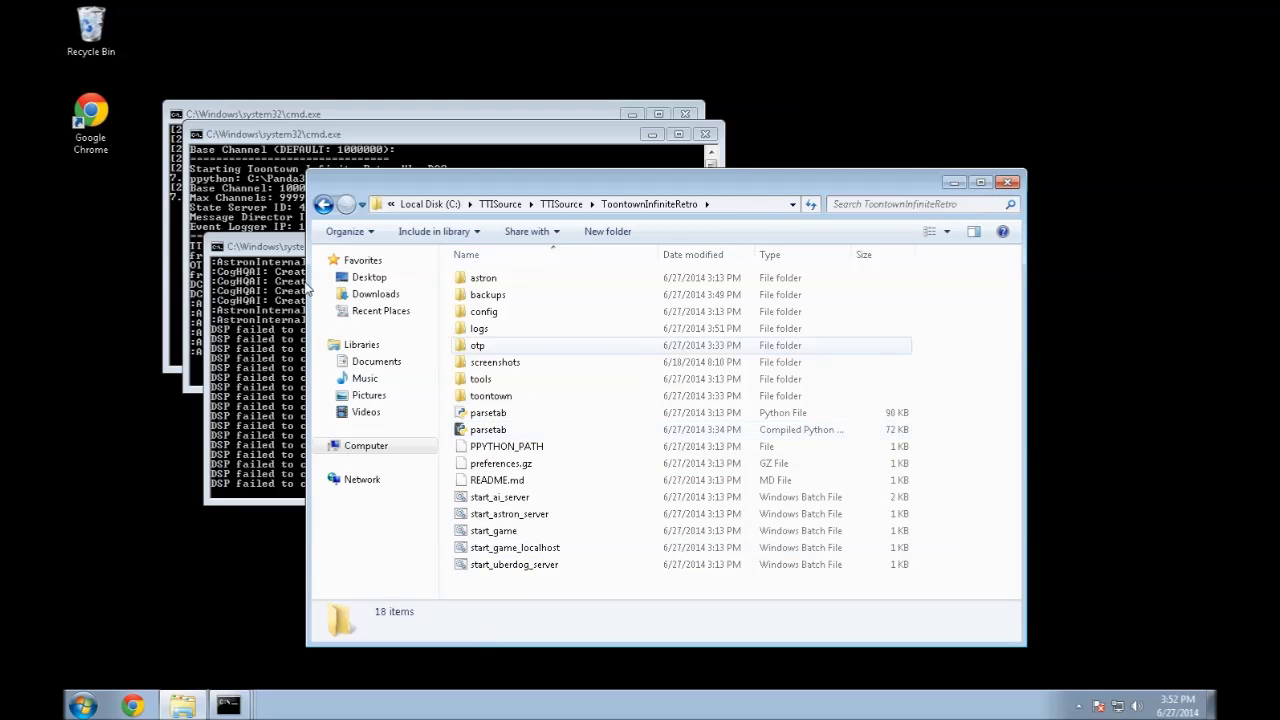
Open start_game_localhost for editing in Notepad, accepting the security warning
left_click(541, 553)
right_click(541, 553)
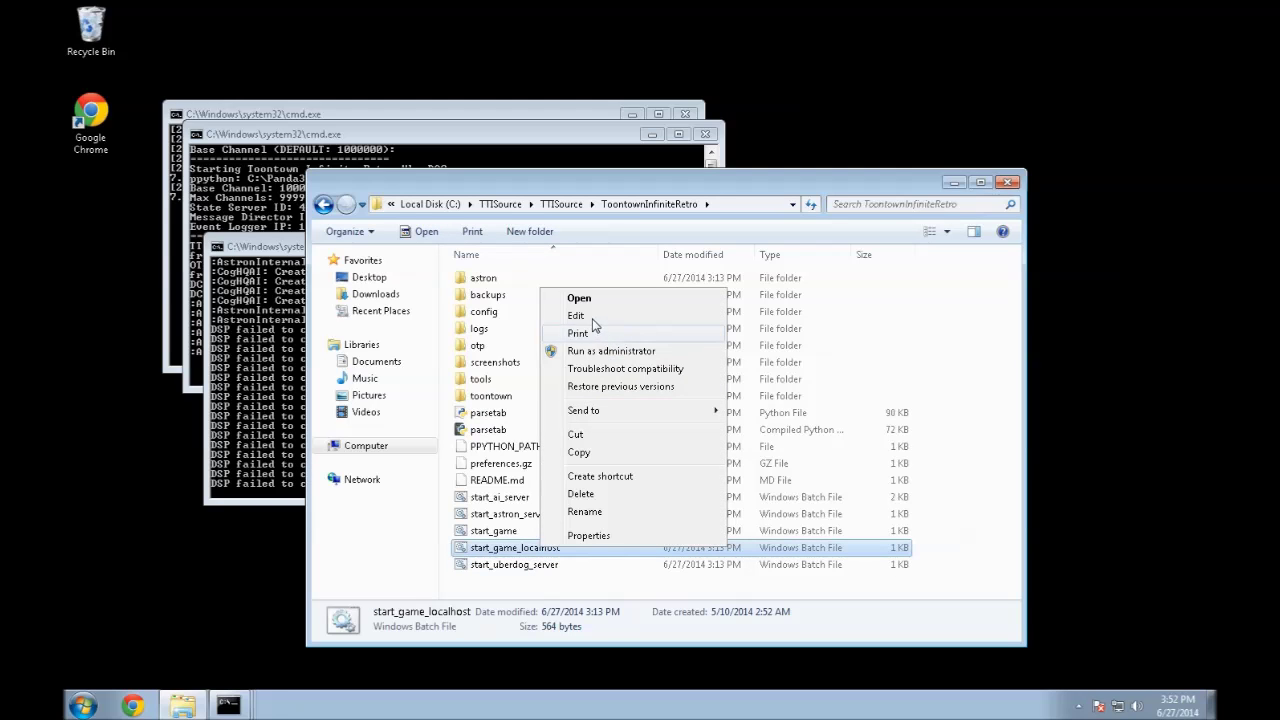
left_click(590, 318)
left_click(685, 366)
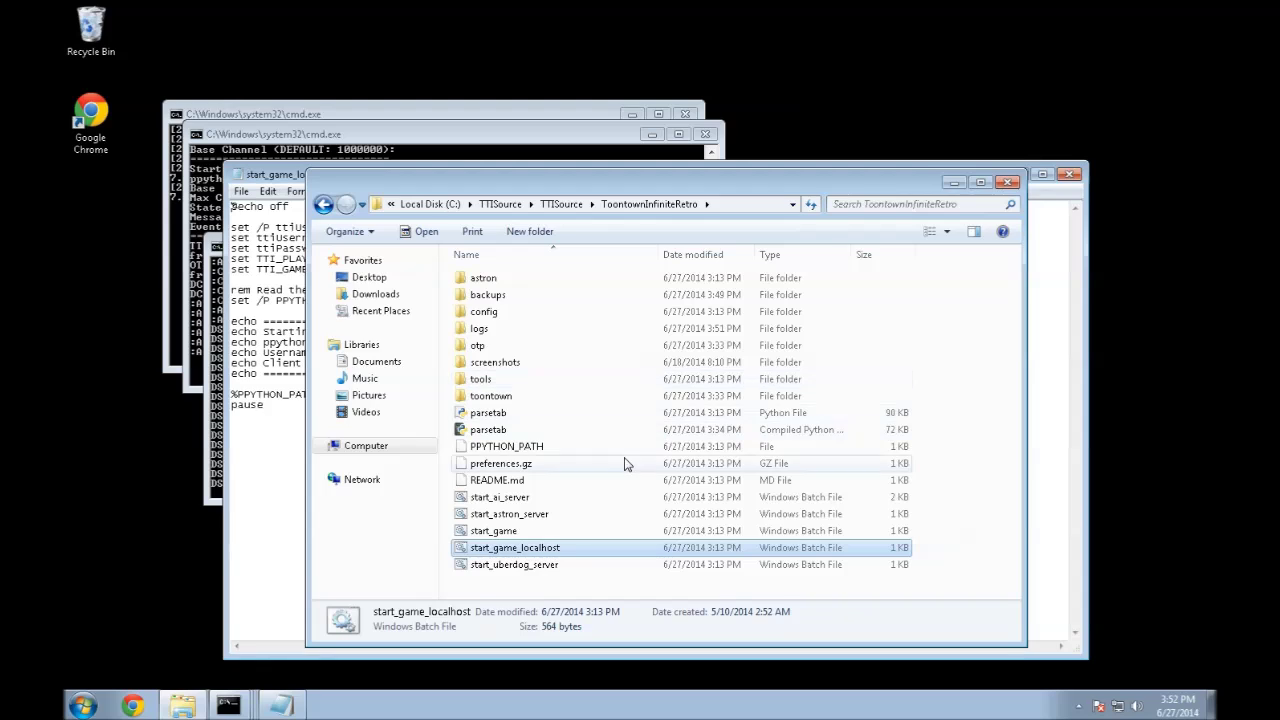
Select the 127.0.0.1 TTI_GAMESERVER address and bring up Google in Chrome
left_click(304, 436)
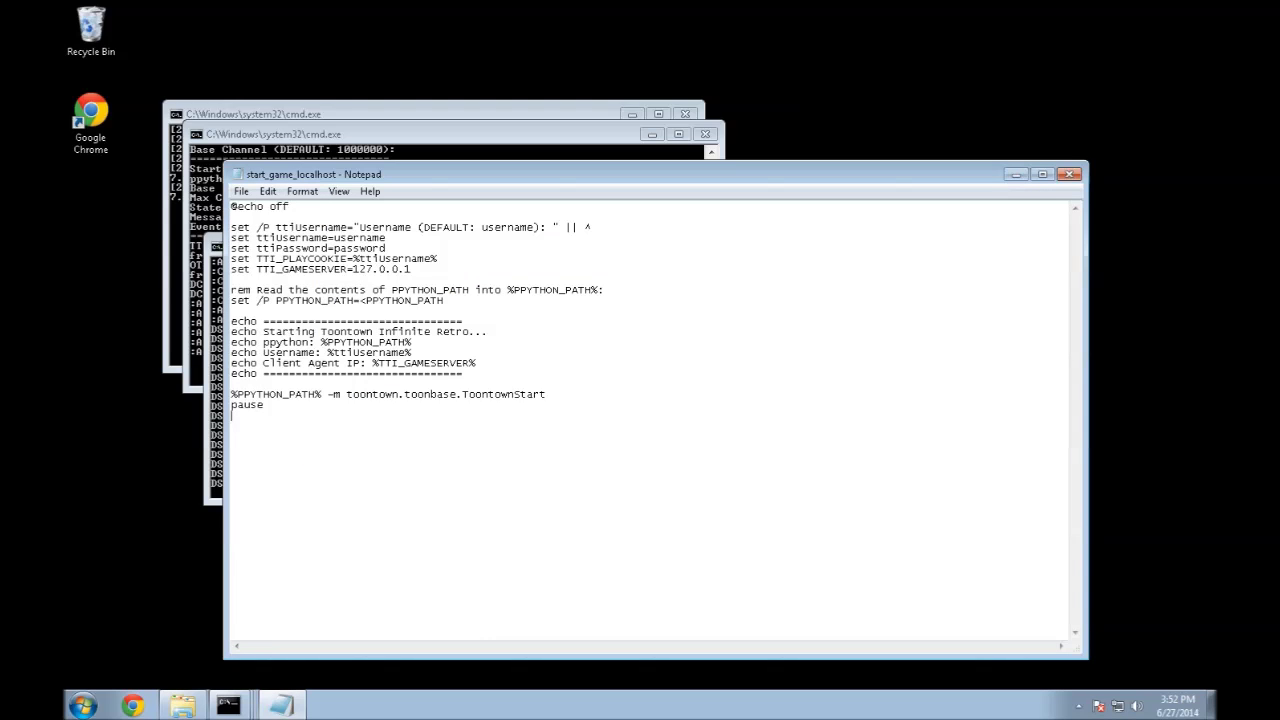
left_click_drag(404, 270, 366, 270)
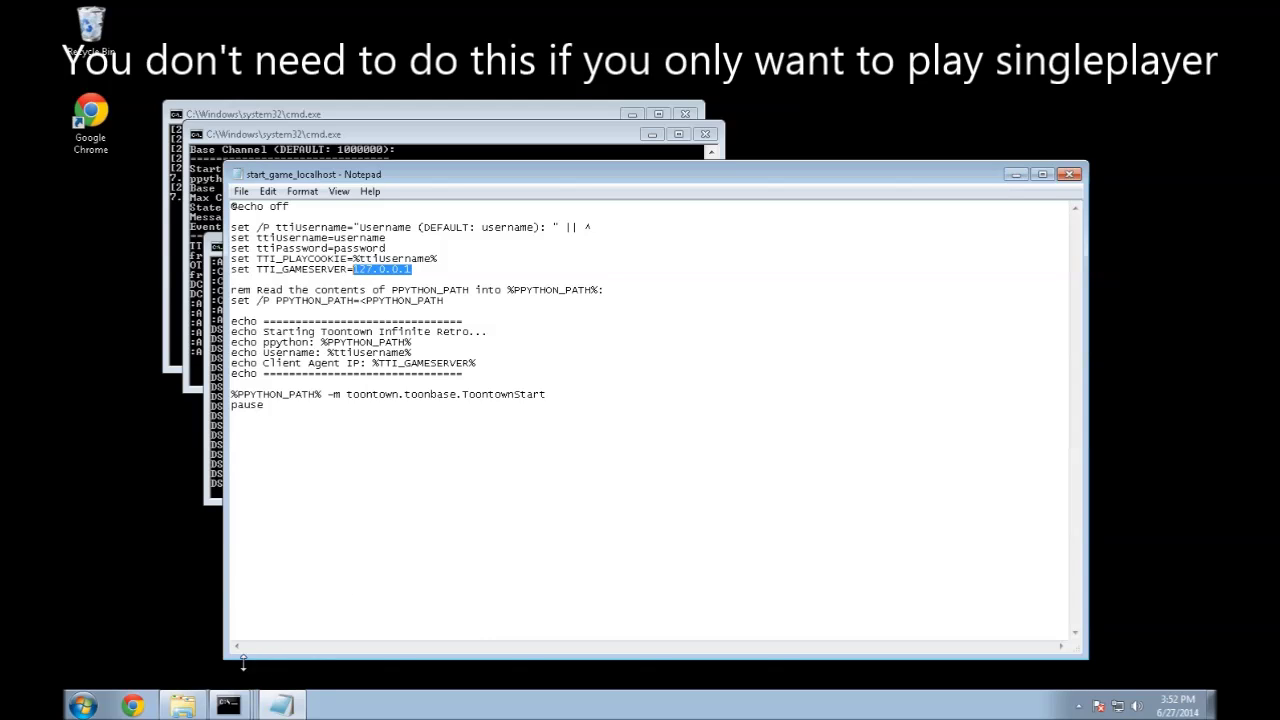
left_click(142, 707)
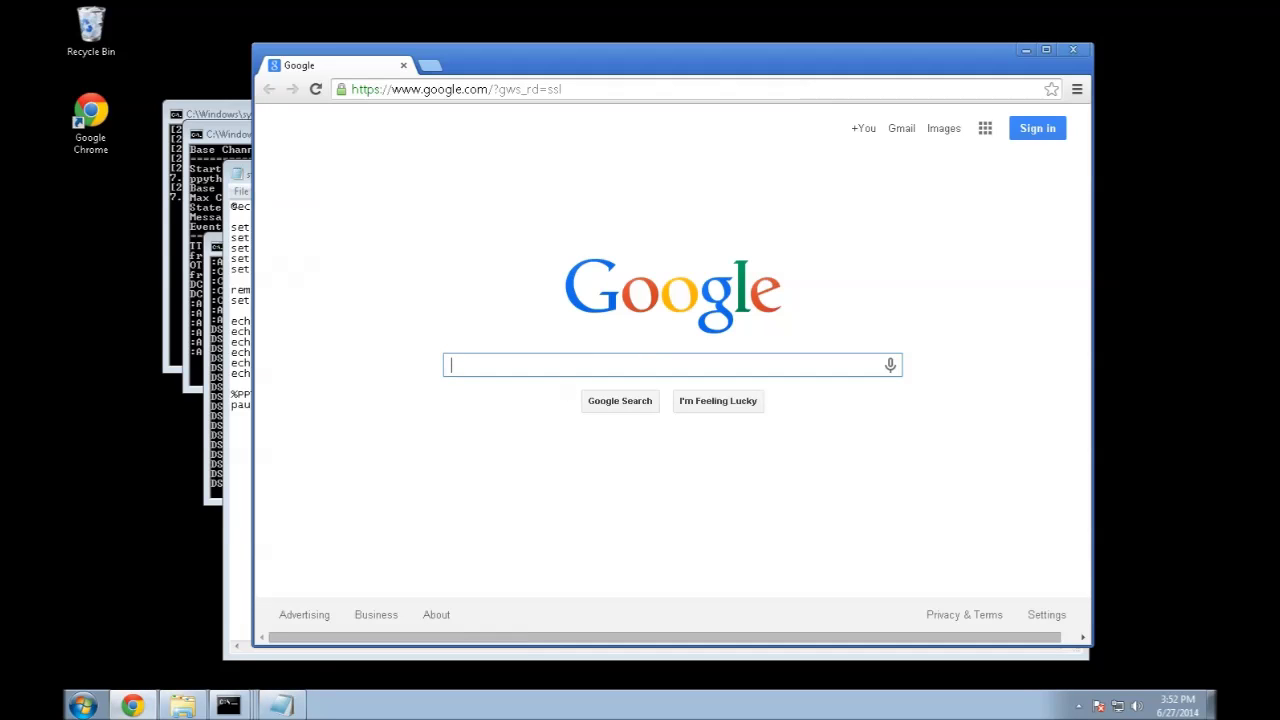
Search 'what is my ip', open whatismyip.com, and select the displayed public IPv4 address
type("what is my ip")
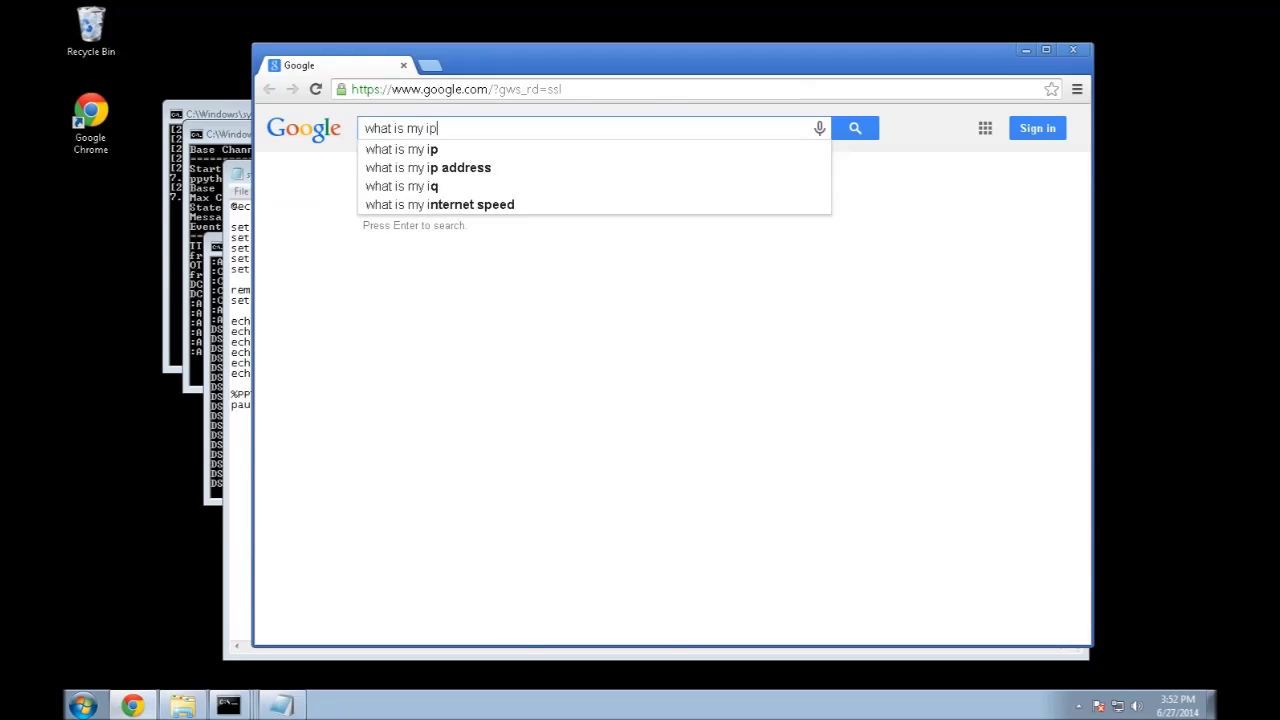
key("Return")
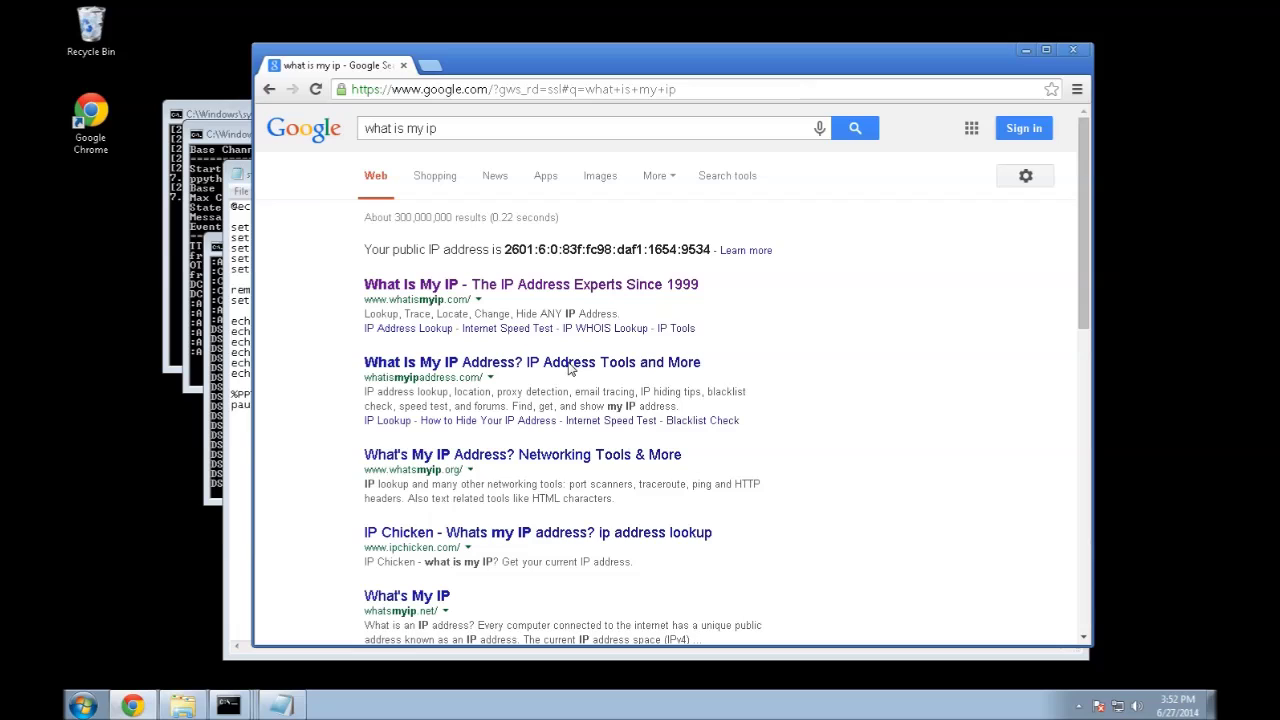
left_click(463, 286)
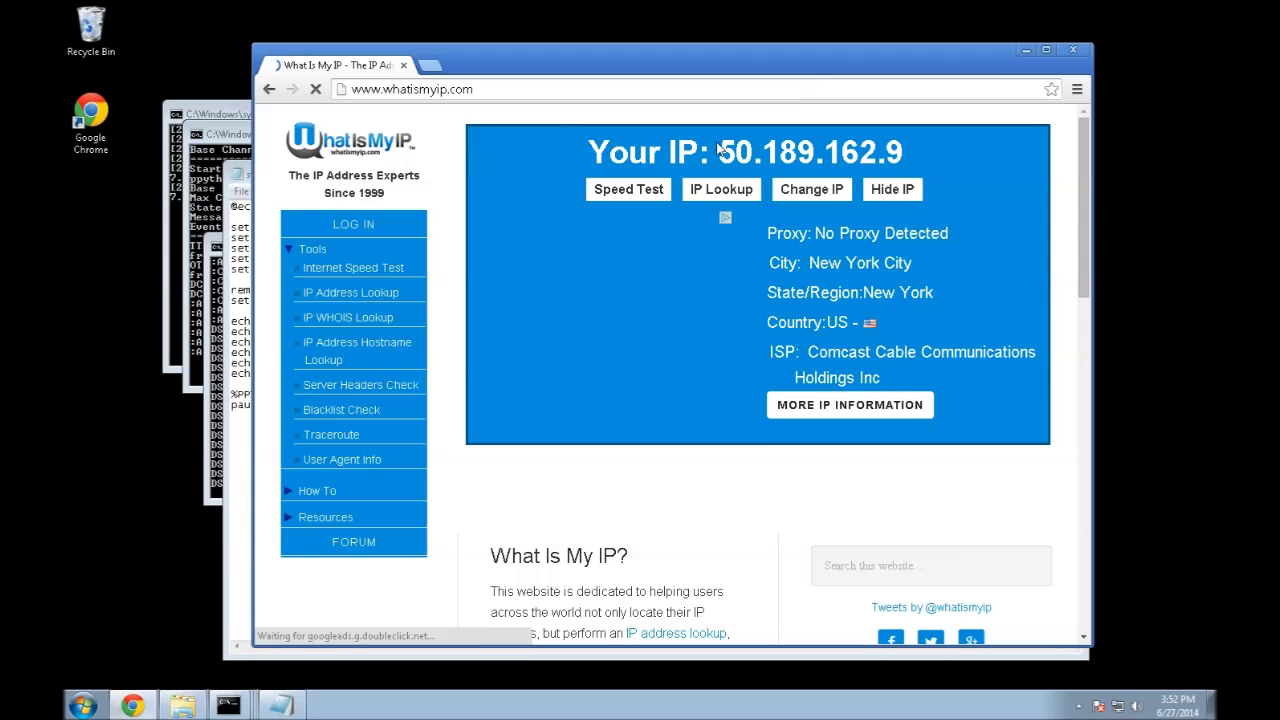
double_click(829, 155)
key("ctrl+c")
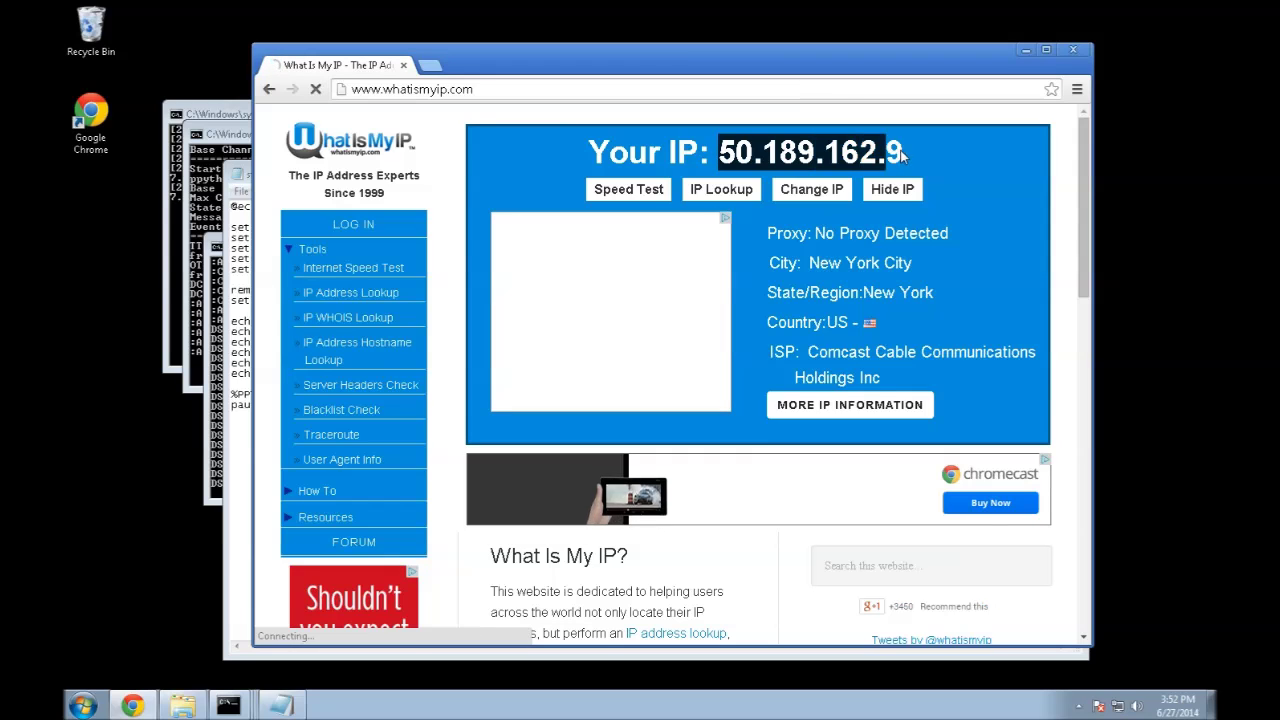
Paste the public IP over 127.0.0.1 in TTI_GAMESERVER, then close Notepad, saving the file
left_click(1080, 52)
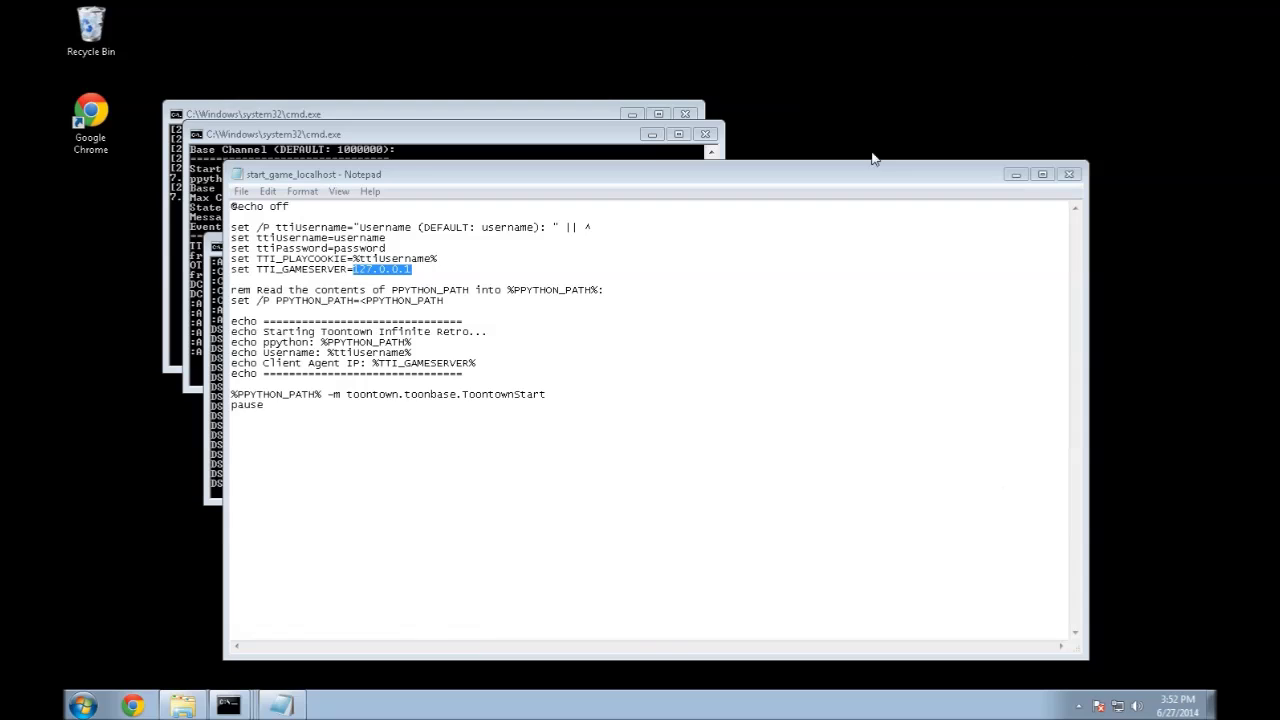
left_click(413, 174)
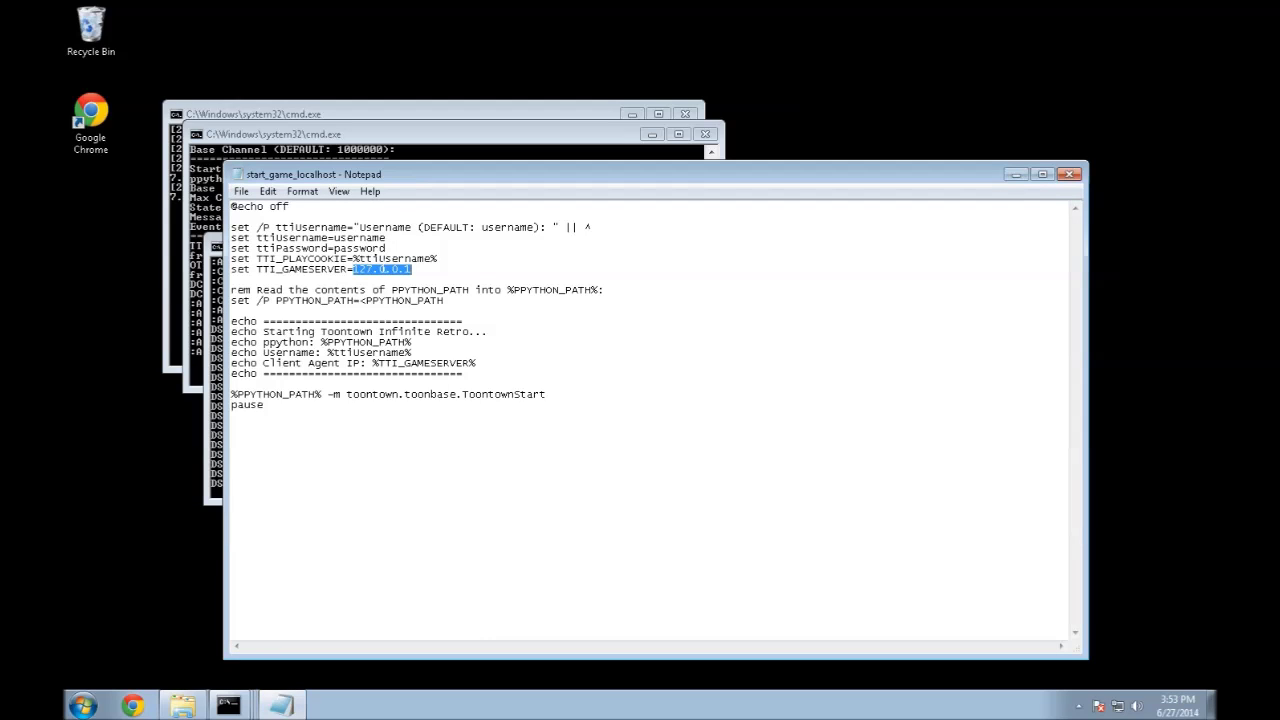
key("ctrl+v")
left_click(1070, 174)
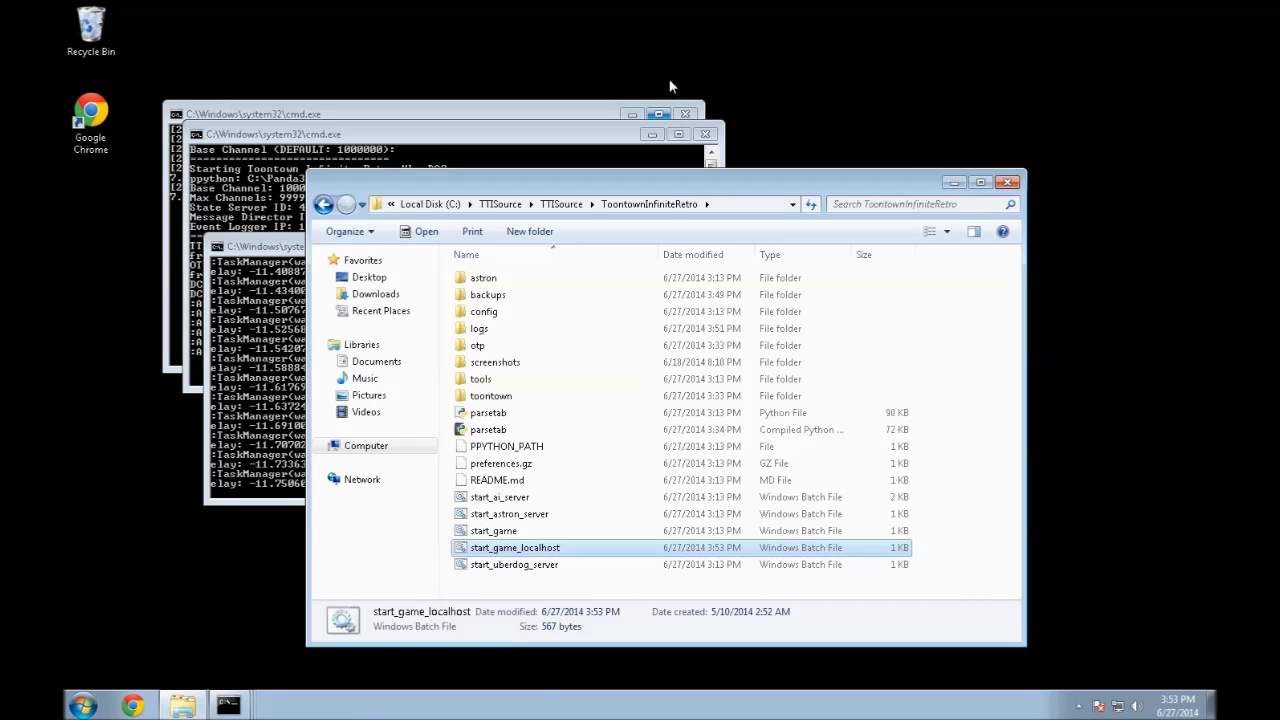
Switch to the D: drive Explorer window and reopen ToontownInfiniteRetro from ToontownNew
left_click(272, 369)
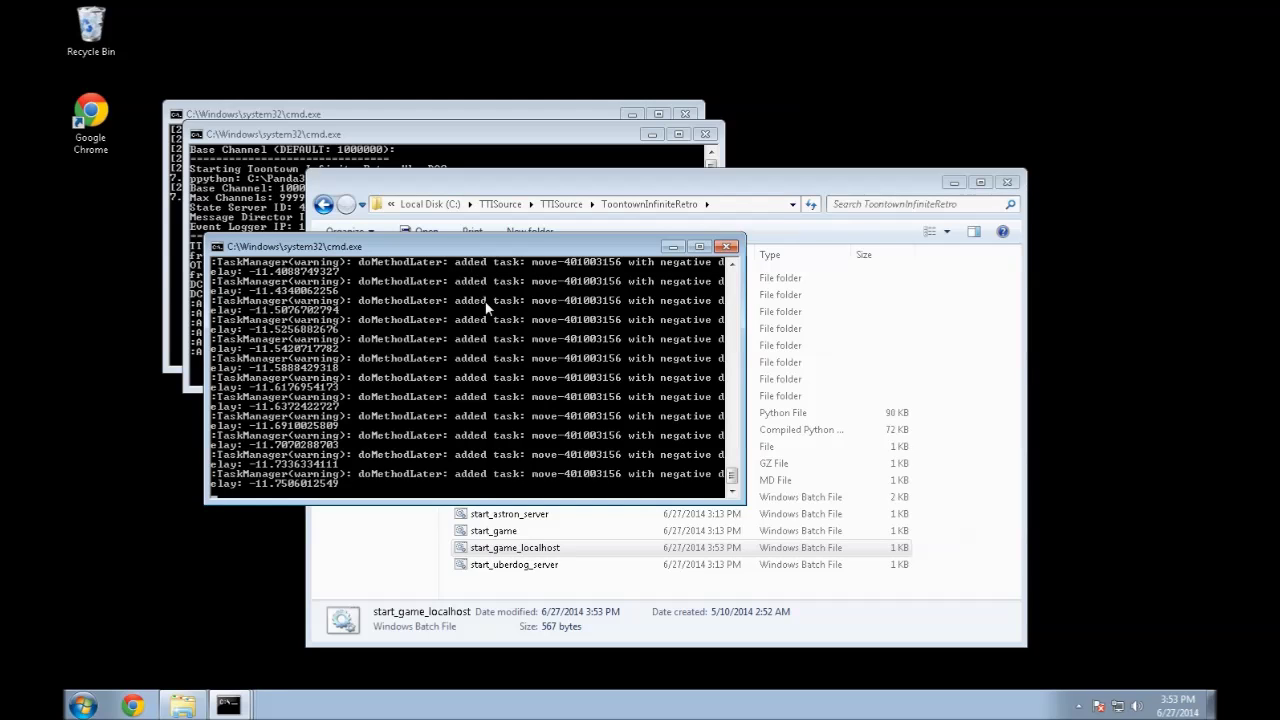
key("alt+Tab")
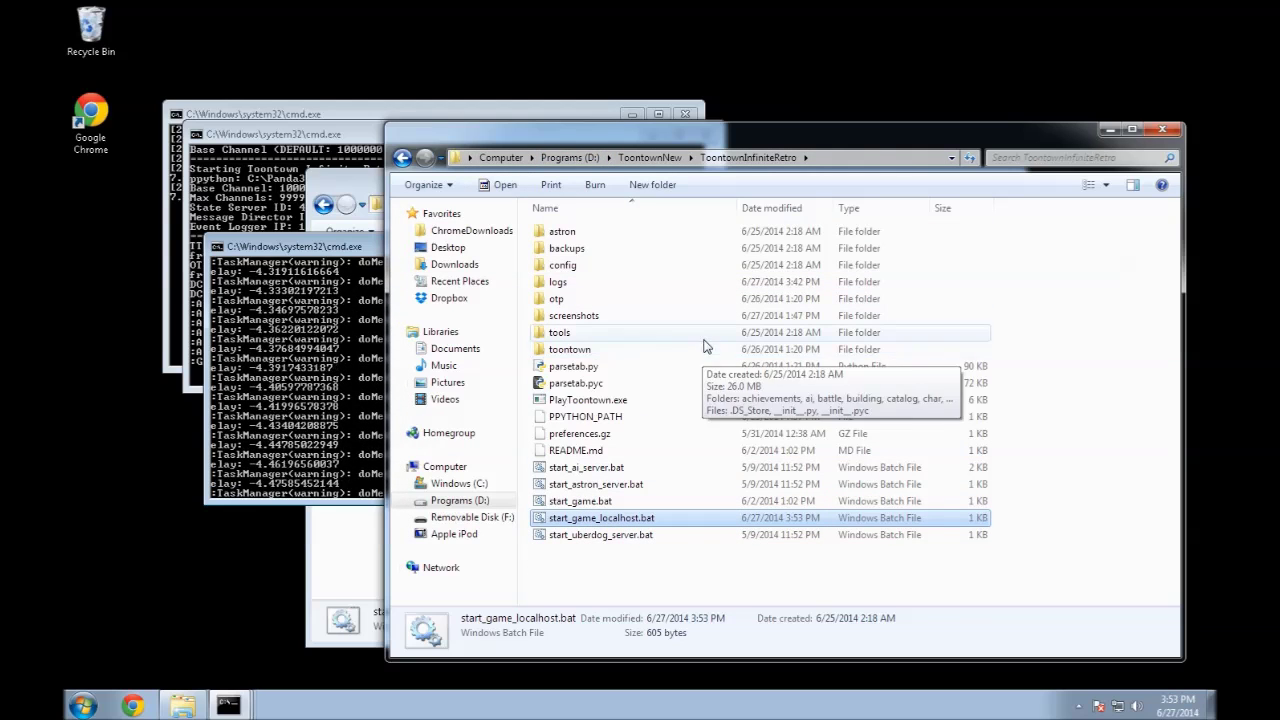
left_click(655, 157)
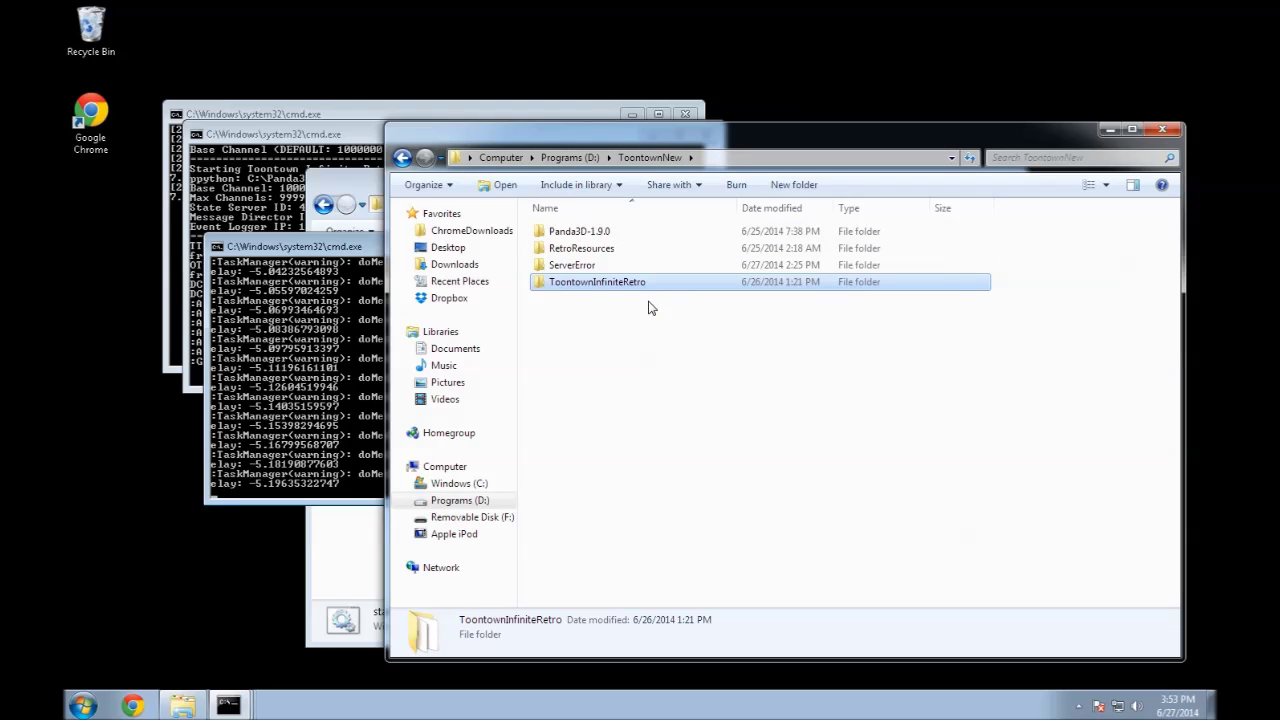
double_click(622, 282)
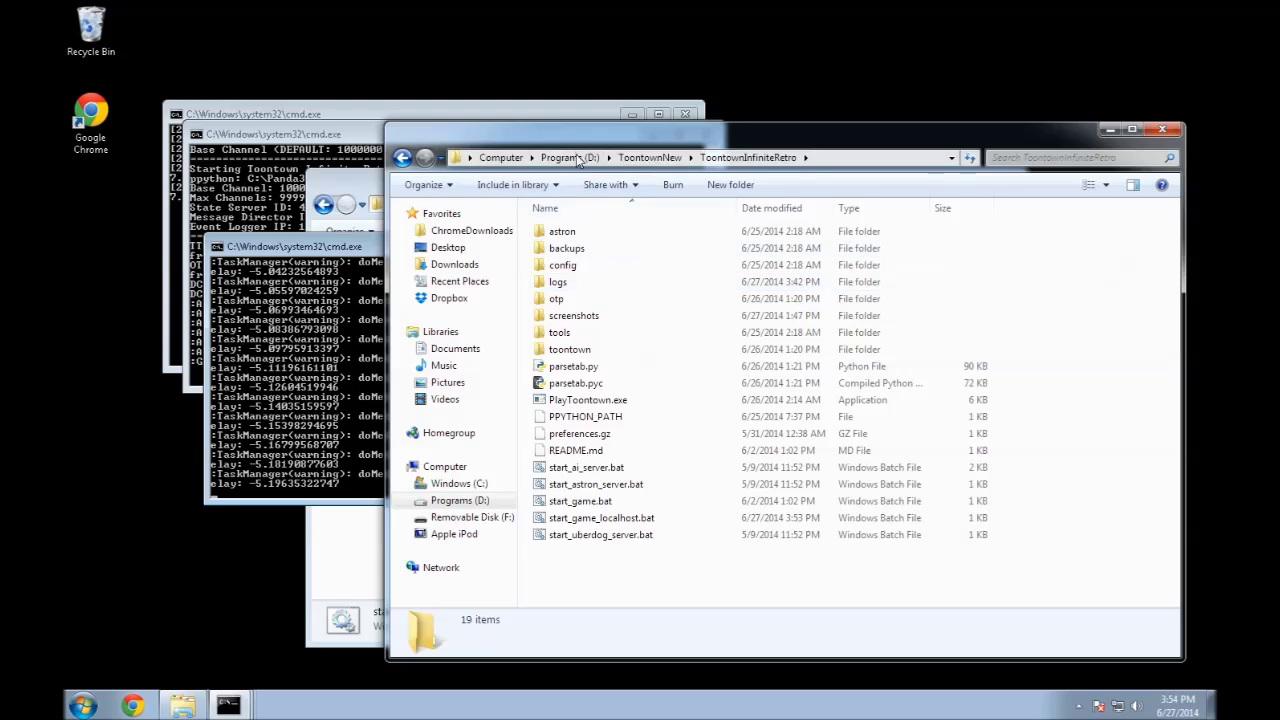
key("alt+F4")
Navigate the C: drive Explorer window back to C:\TTISource\TTISource
left_click(771, 609)
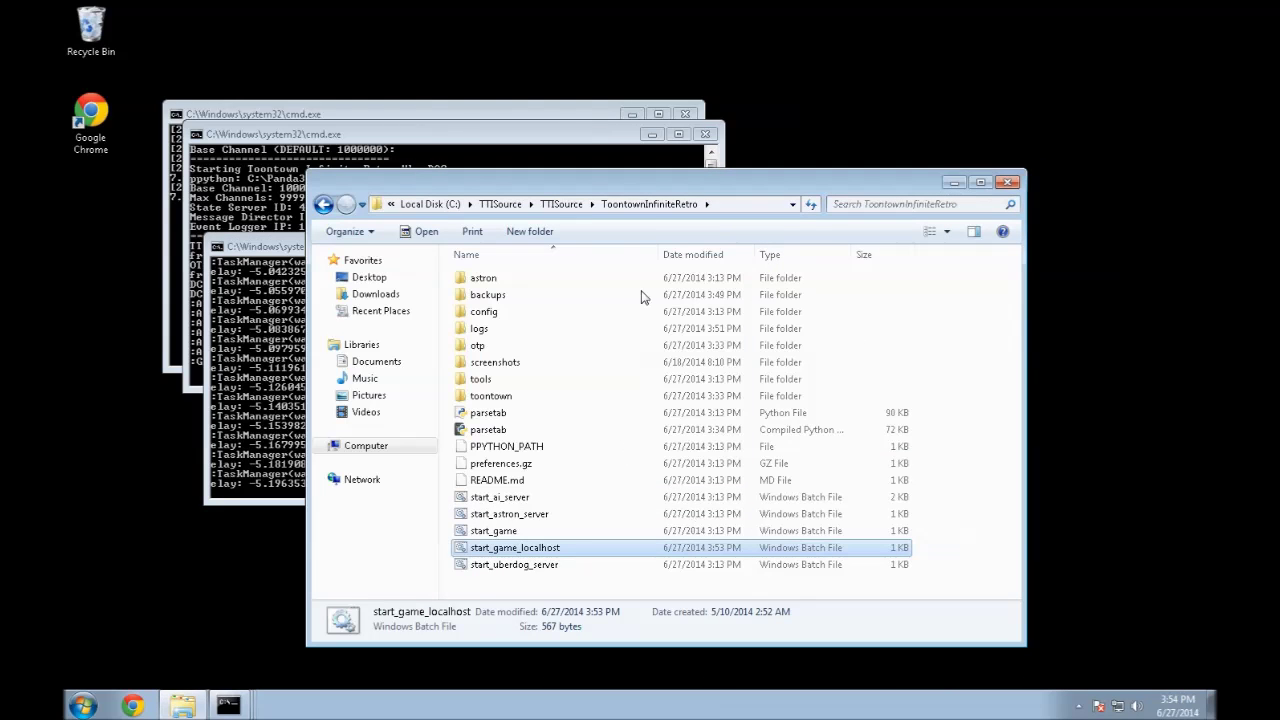
left_click(552, 206)
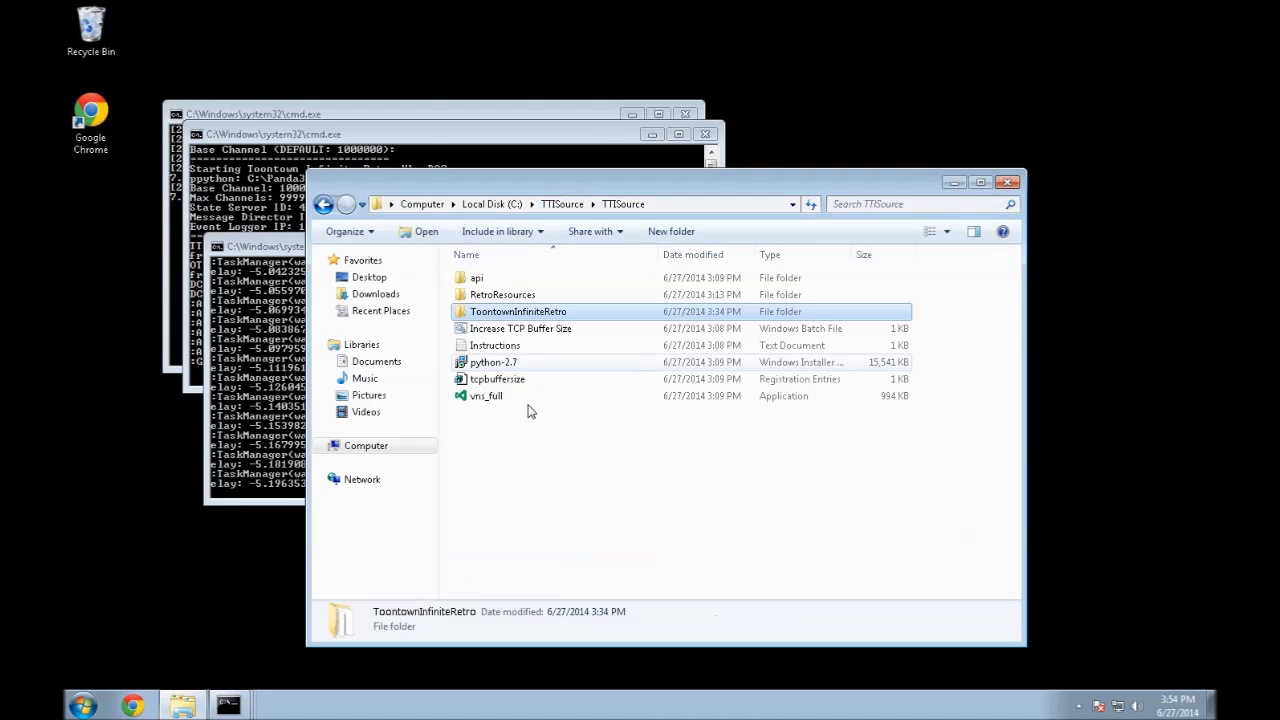
left_click(489, 368)
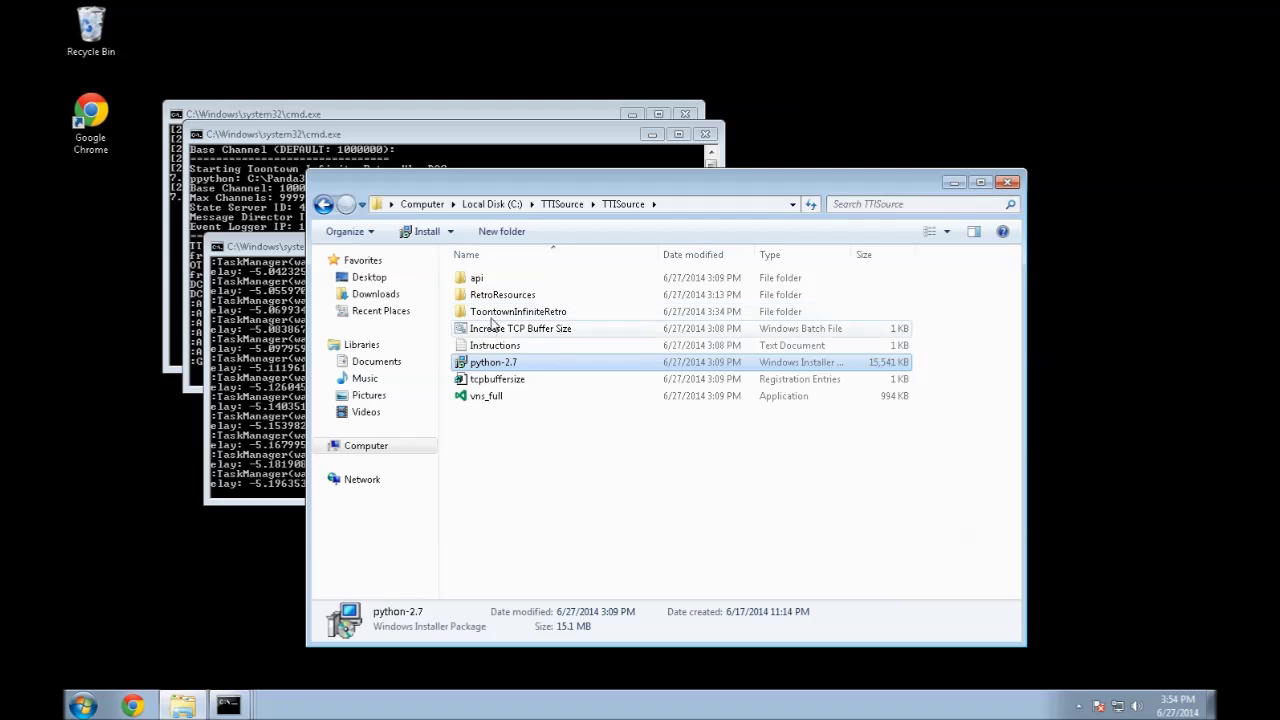
left_click(495, 204)
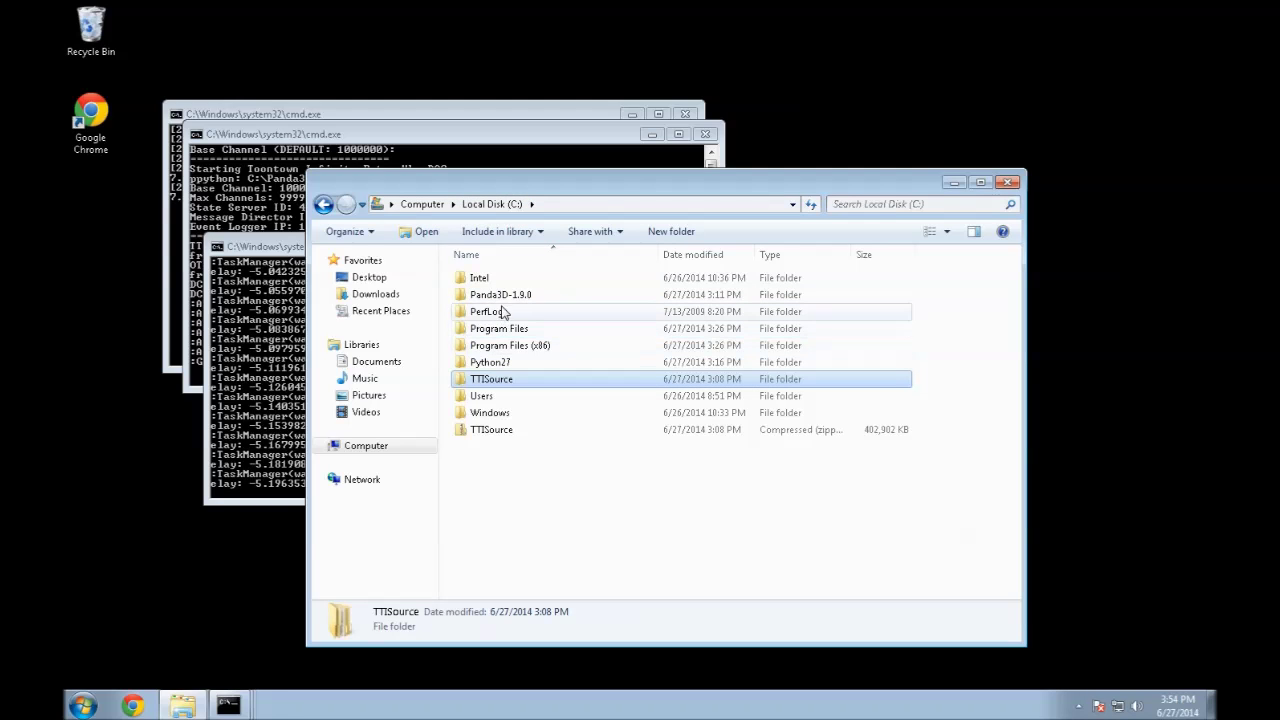
left_click(497, 298)
double_click(491, 379)
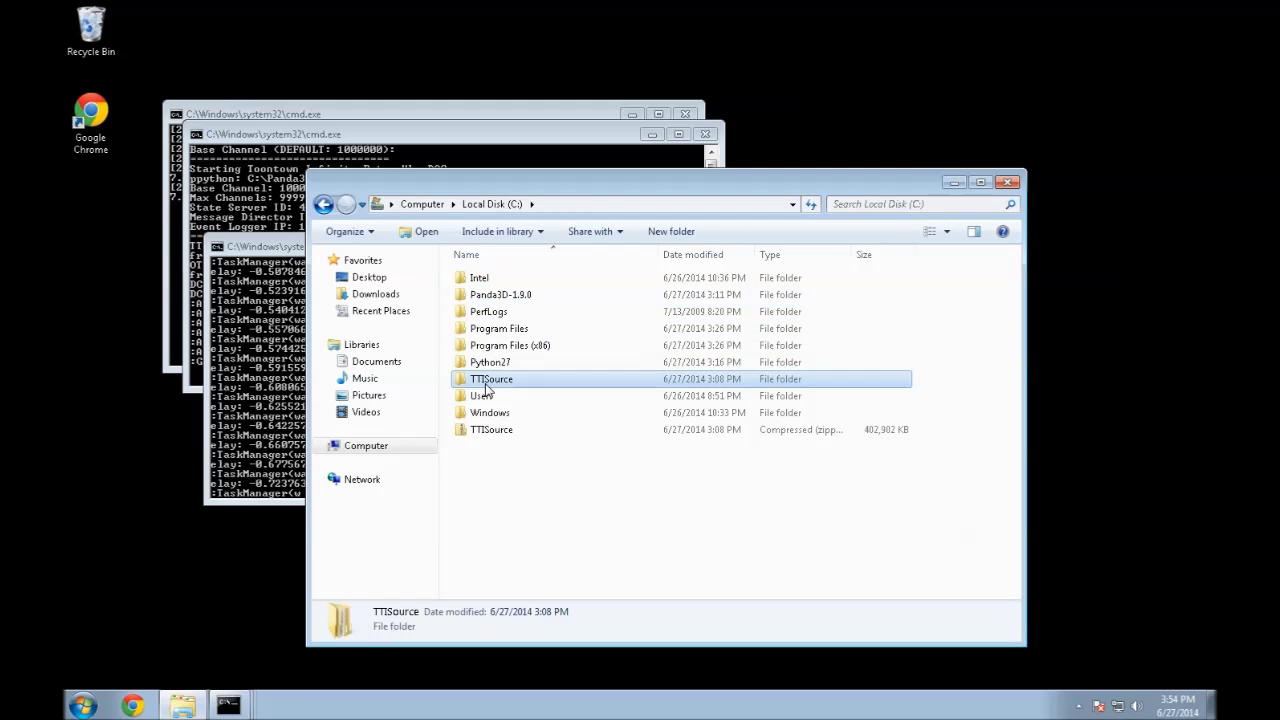
left_click(491, 277)
double_click(491, 281)
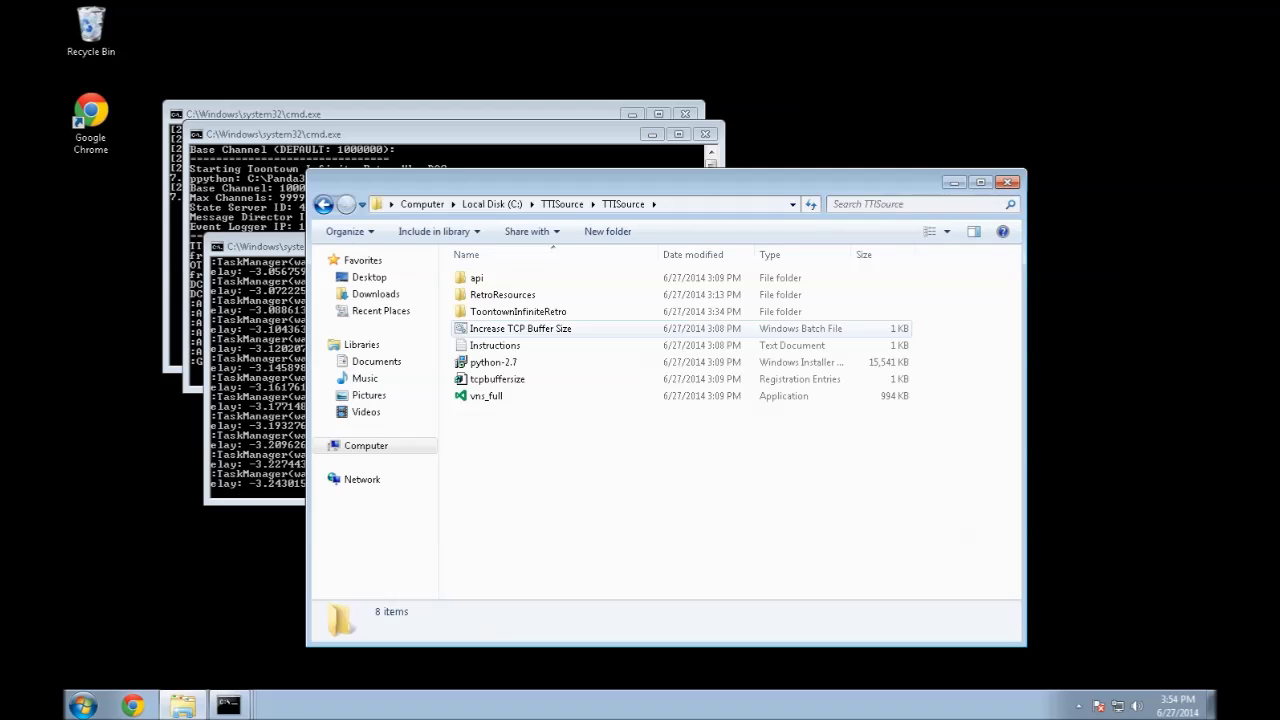
Run start_game_localhost.bat from D:\ToontownNew\ToontownInfiniteRetro and center its username prompt console
key("alt+Tab")
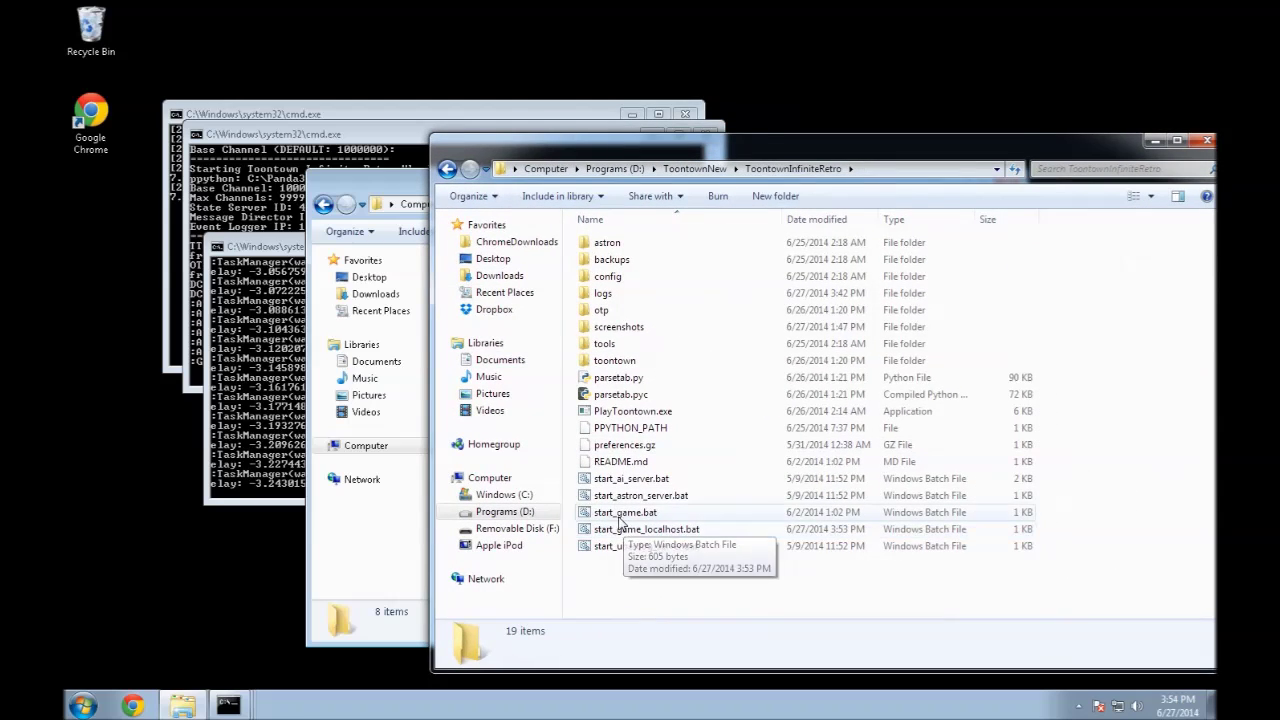
double_click(622, 529)
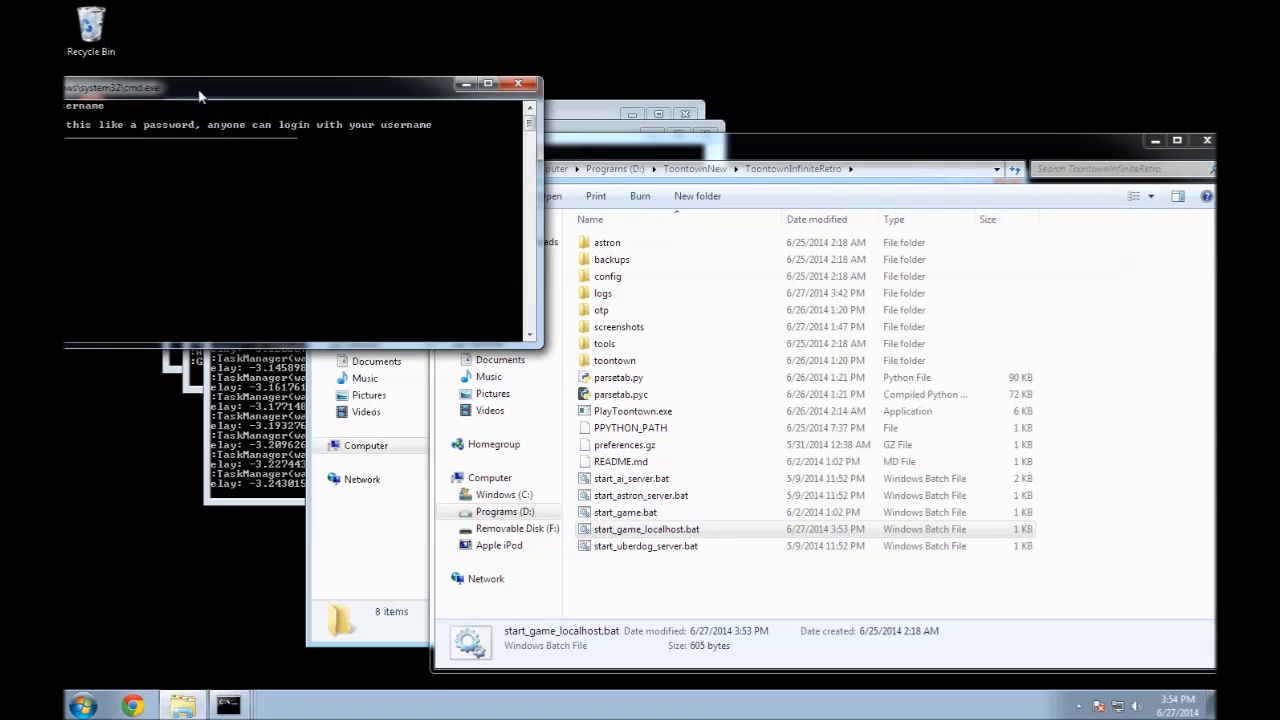
left_click_drag(200, 96, 596, 178)
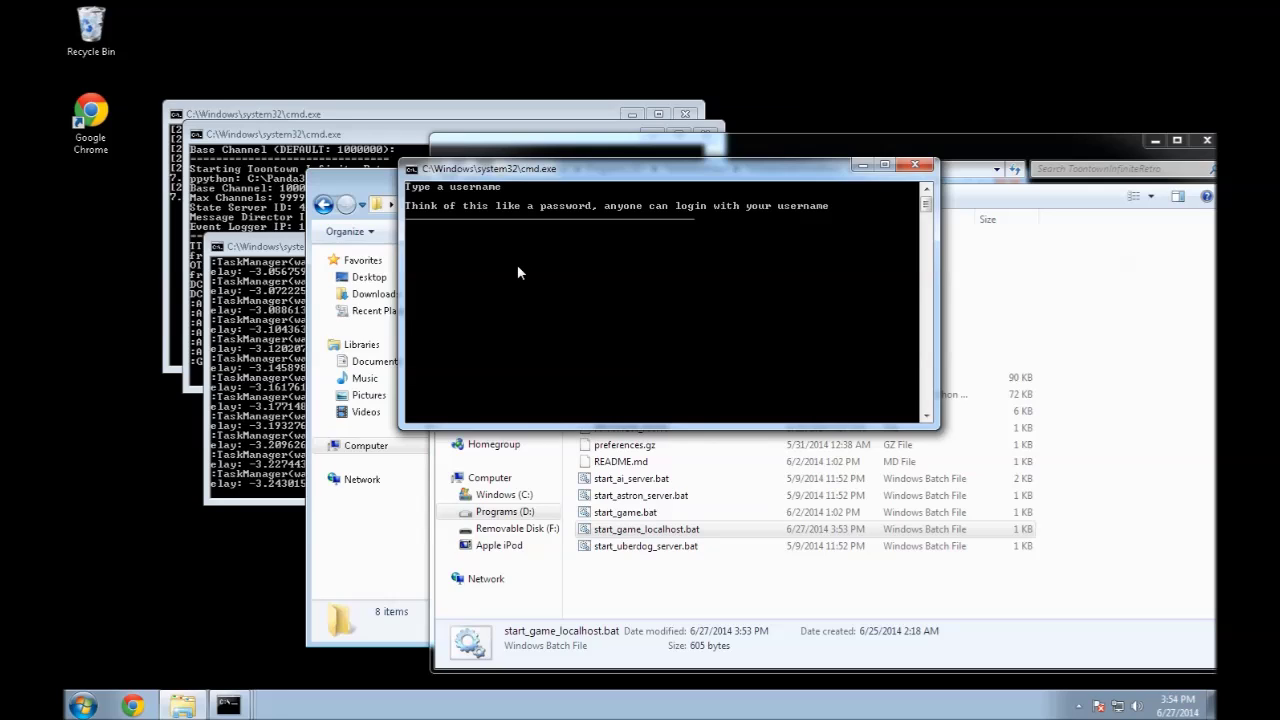